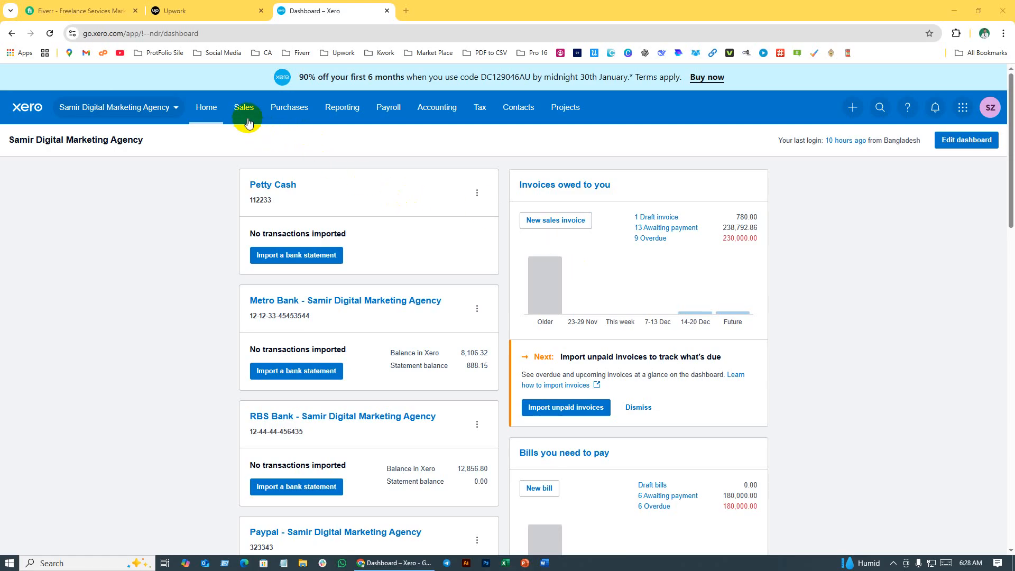
Open the sales overview, list all invoices, and filter them to those awaiting payment
left_click(243, 108)
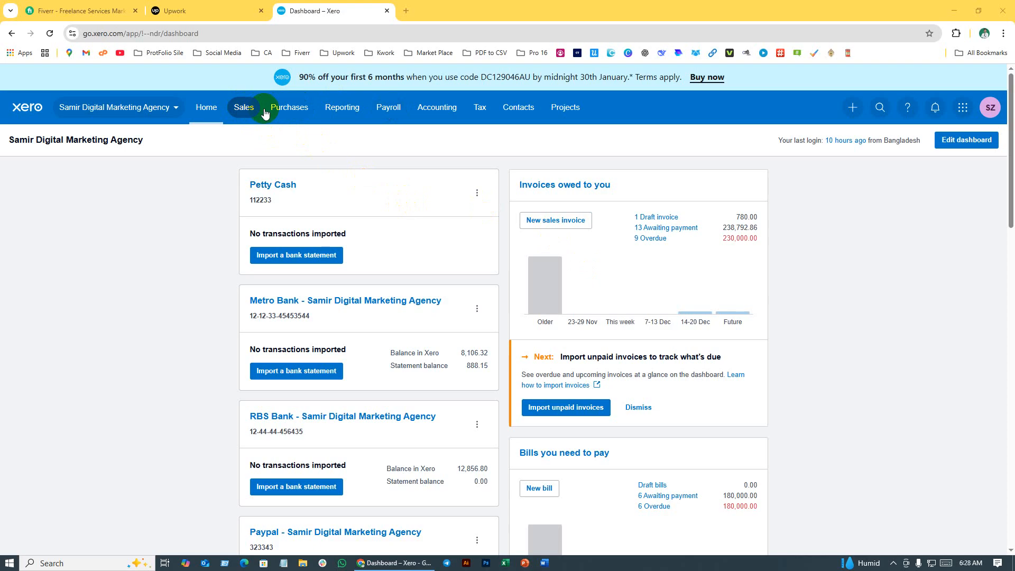
left_click(251, 110)
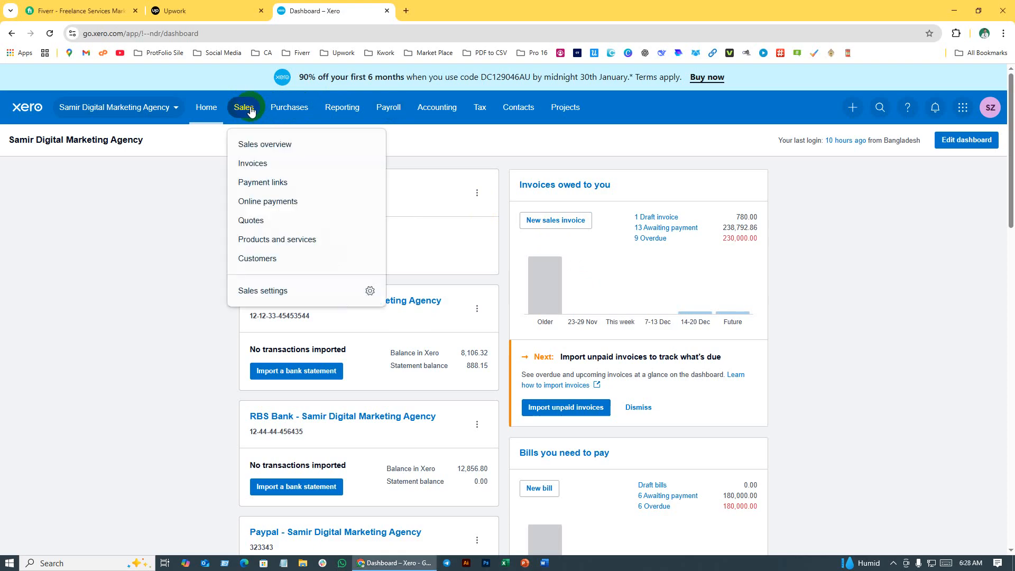
left_click(267, 144)
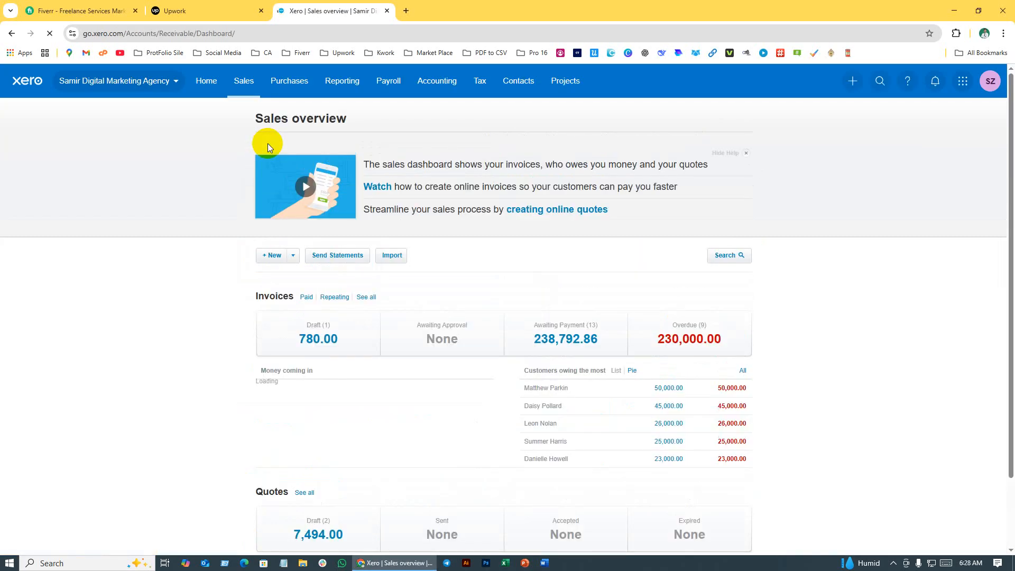
left_click(366, 297)
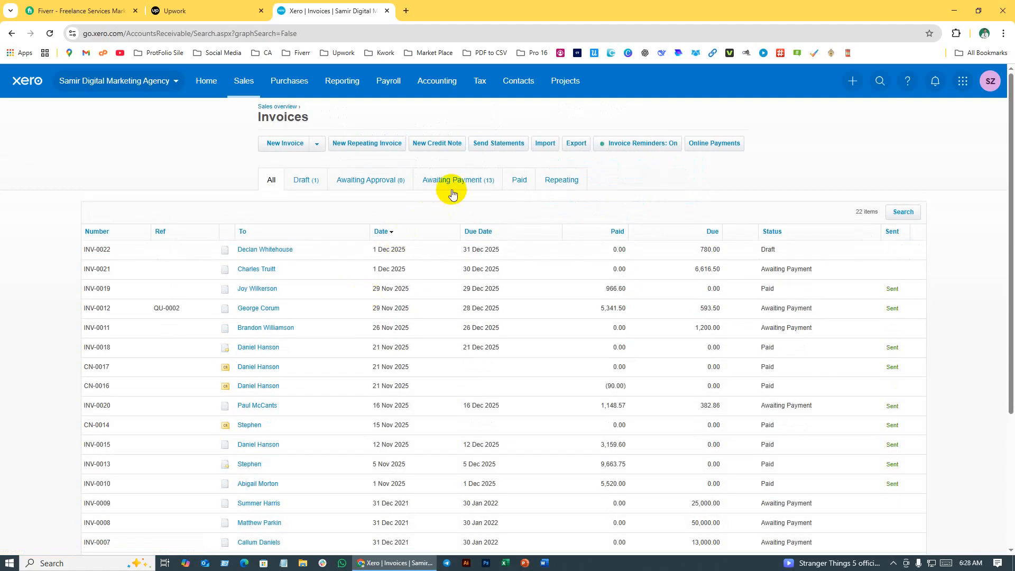
left_click(455, 192)
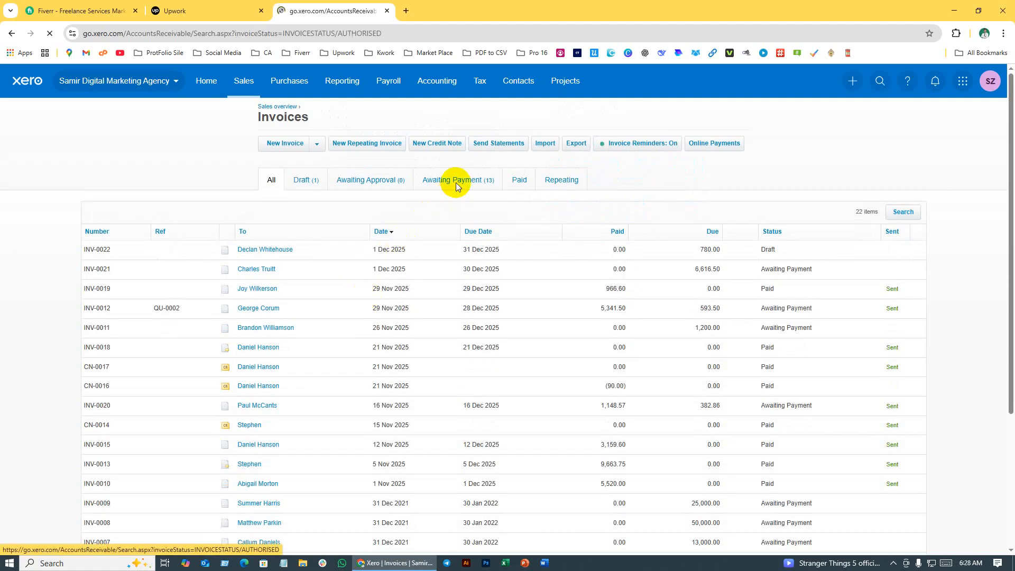
Capture the awaiting-payment page for annotation and outline the first four invoices, INV-0021 to INV-0020, with a red rectangle
left_click(892, 565)
left_click(872, 530)
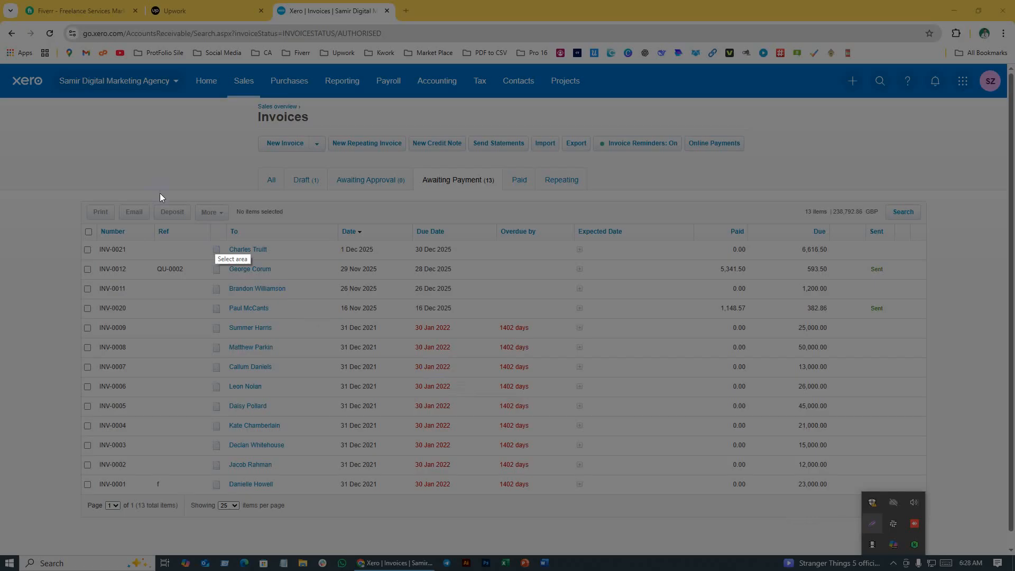
left_click_drag(1, 65, 933, 569)
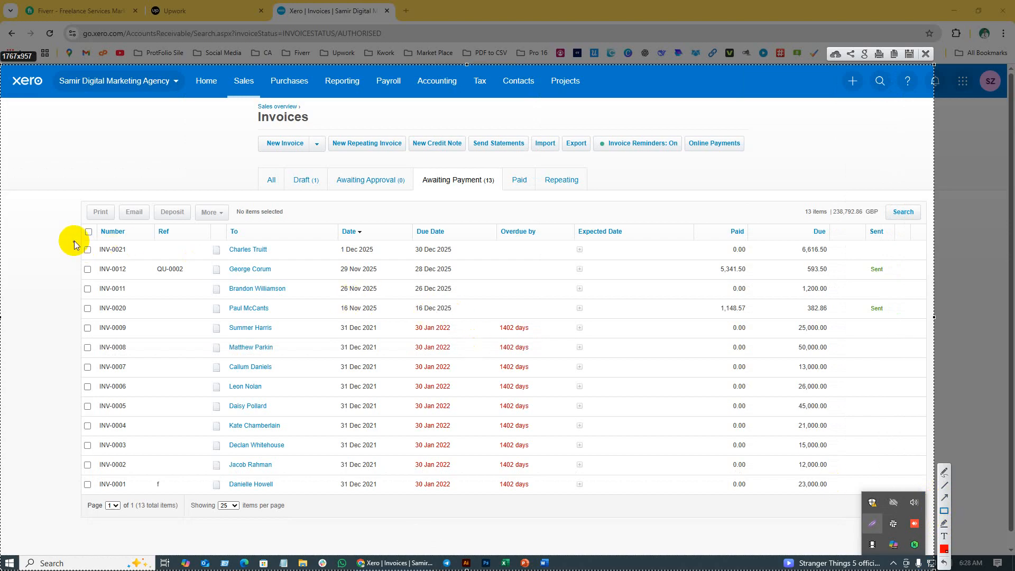
mouse_move(74, 240)
left_mouse_down()
mouse_move(415, 332)
mouse_move(732, 319)
left_mouse_up()
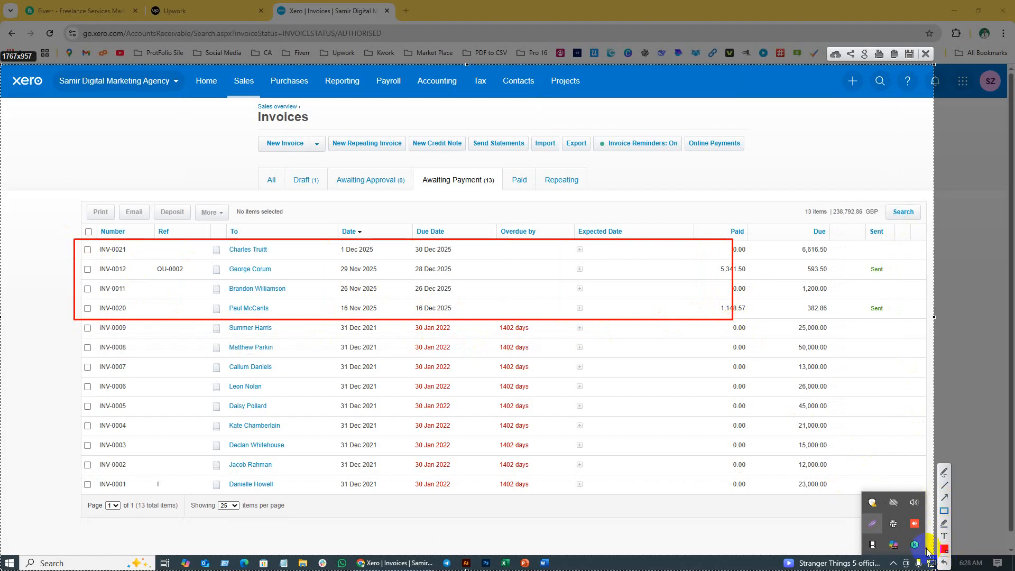
left_click(943, 562)
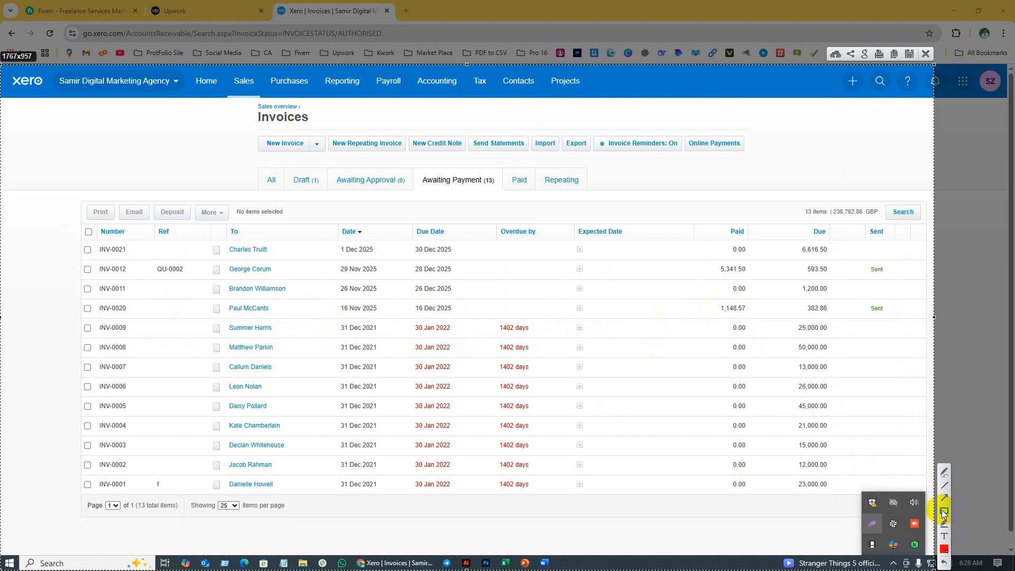
left_click_drag(80, 224, 904, 316)
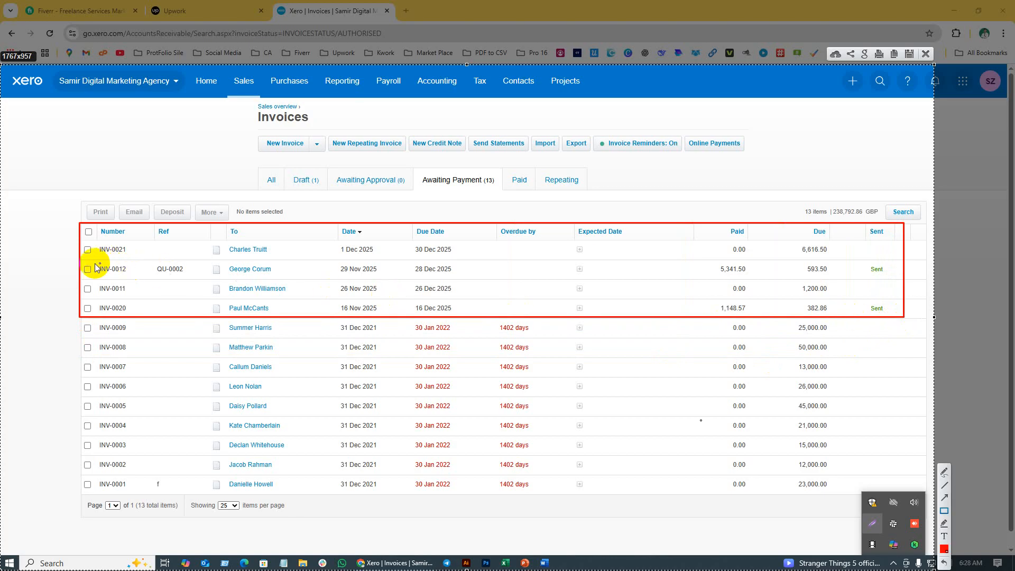
Box INV-0012's number, contact, paid and due amounts, add a circled tick beside the due amount, and discard the annotated capture
left_click_drag(96, 262, 137, 280)
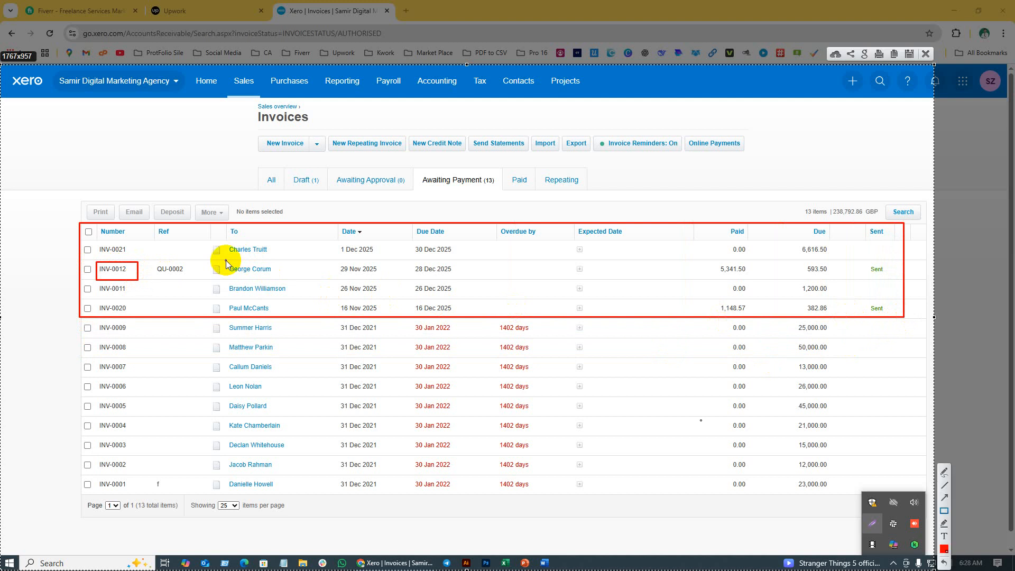
left_click_drag(227, 260, 272, 274)
left_click_drag(709, 259, 843, 281)
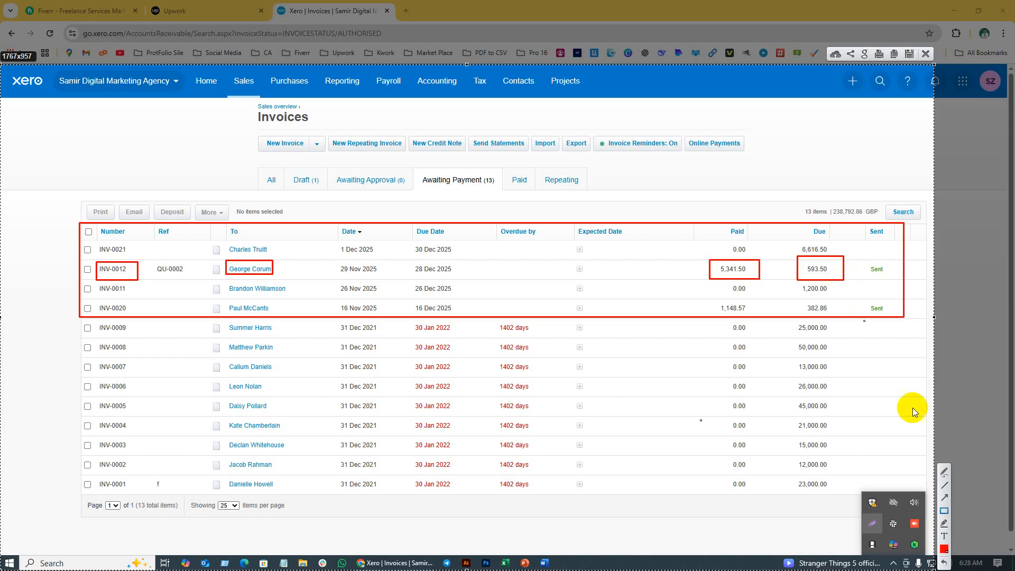
left_click(945, 472)
mouse_move(837, 268)
left_mouse_down()
mouse_move(841, 278)
mouse_move(860, 262)
left_mouse_up()
mouse_move(858, 255)
left_mouse_down()
mouse_move(842, 266)
mouse_move(853, 288)
mouse_move(861, 256)
left_mouse_up()
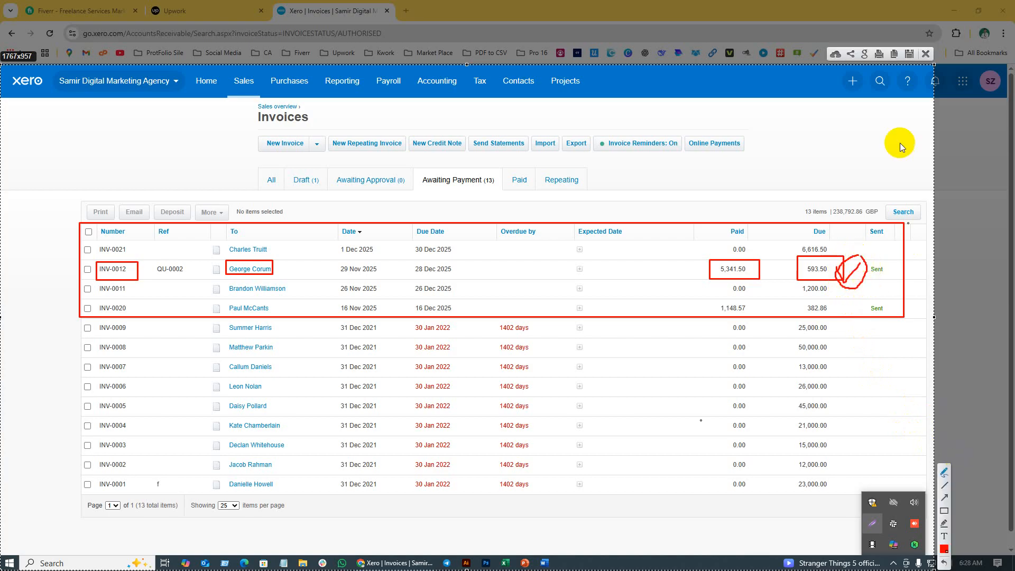
left_click(925, 56)
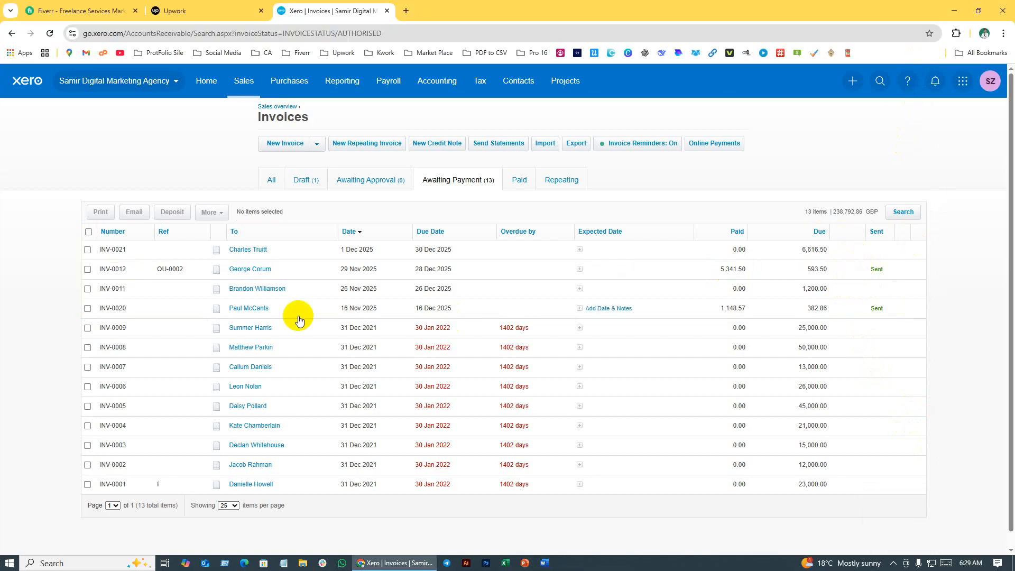
Duplicate the invoices browser tab and open invoice INV-0012 in the original one
right_click(324, 11)
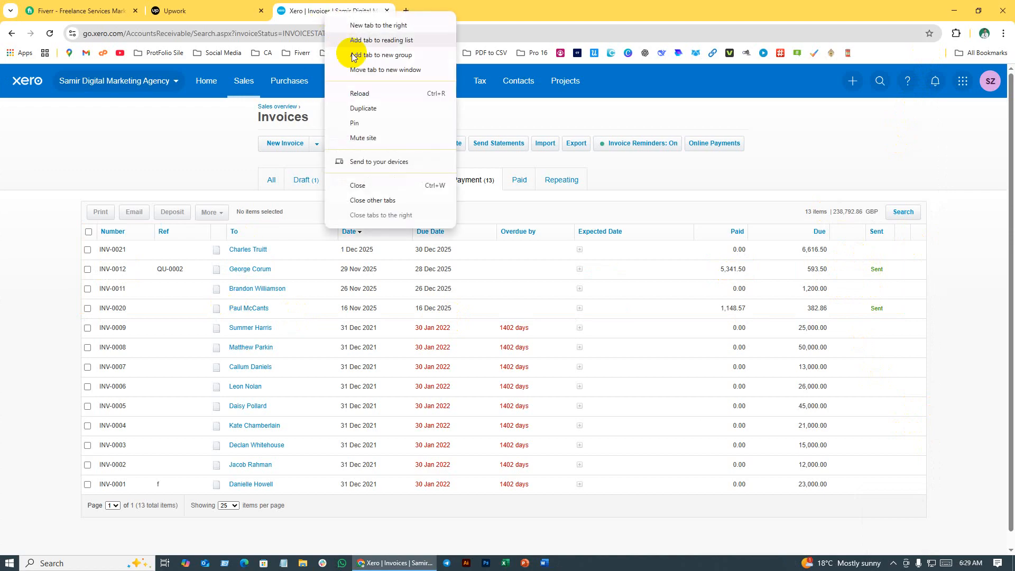
left_click(368, 110)
left_click(317, 11)
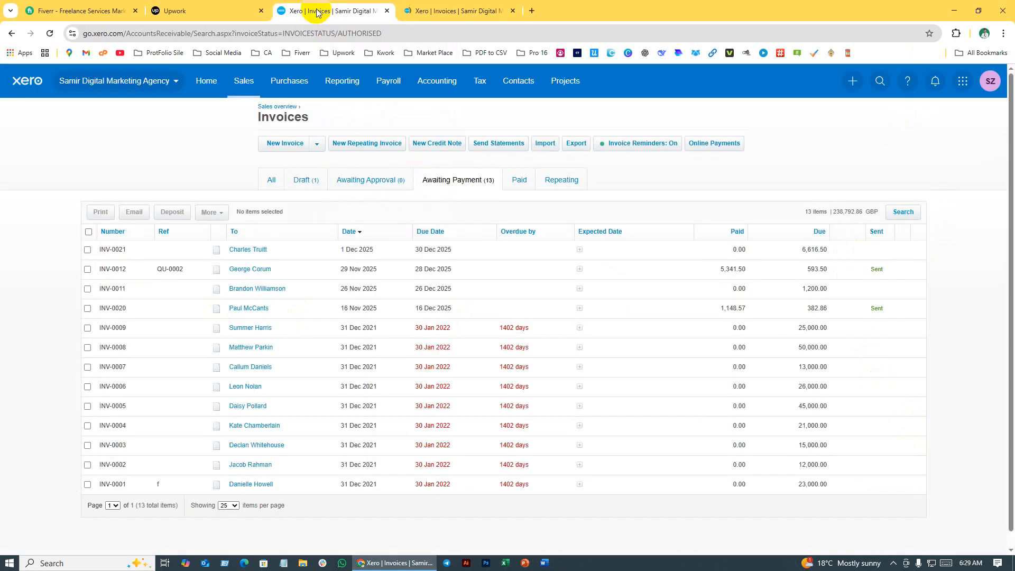
left_click(294, 275)
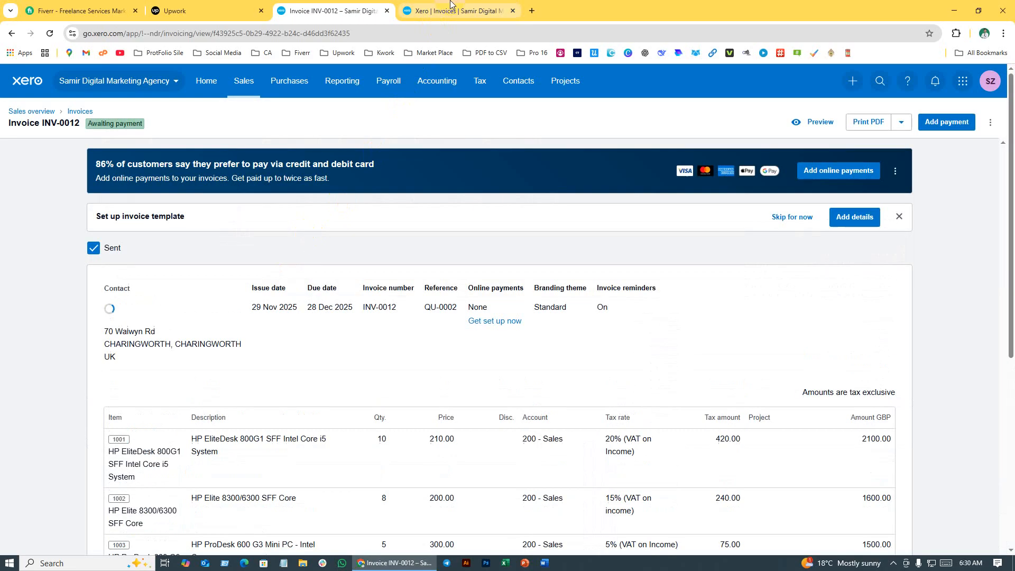
Start a new credit note from the duplicated invoice list and choose invoice INV-0012's contact as its recipient
left_click(451, 7)
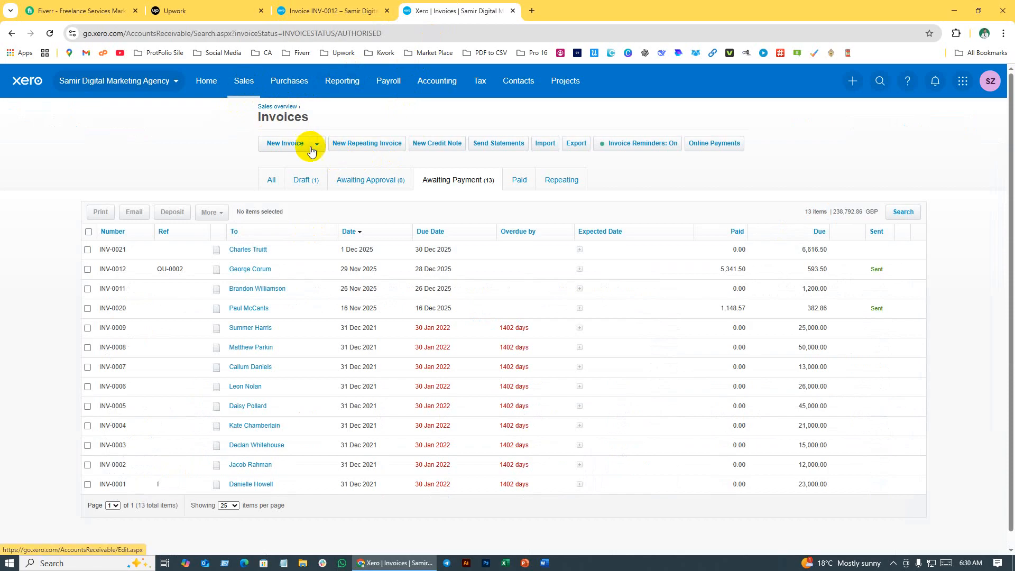
left_click(442, 150)
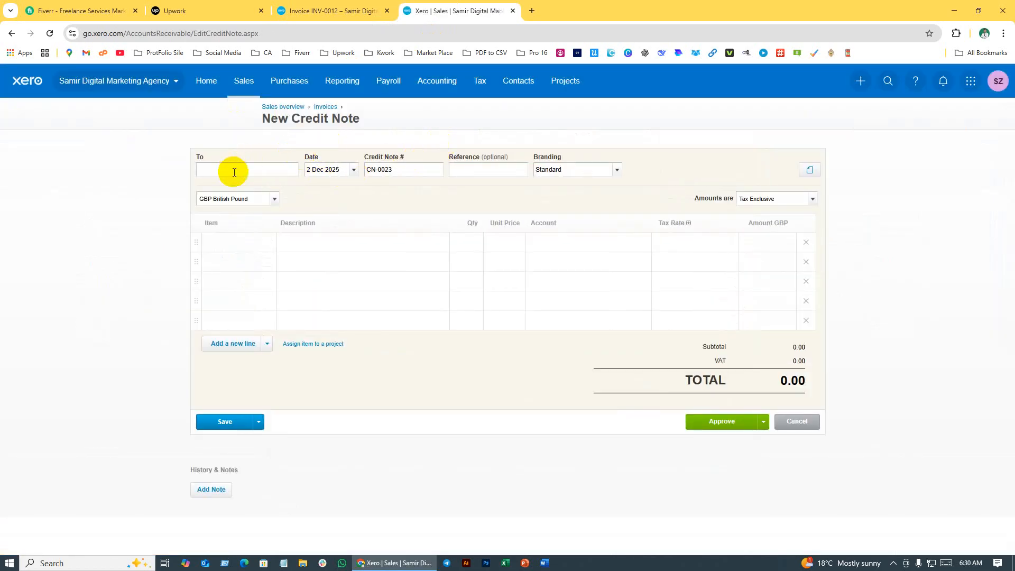
left_click(316, 7)
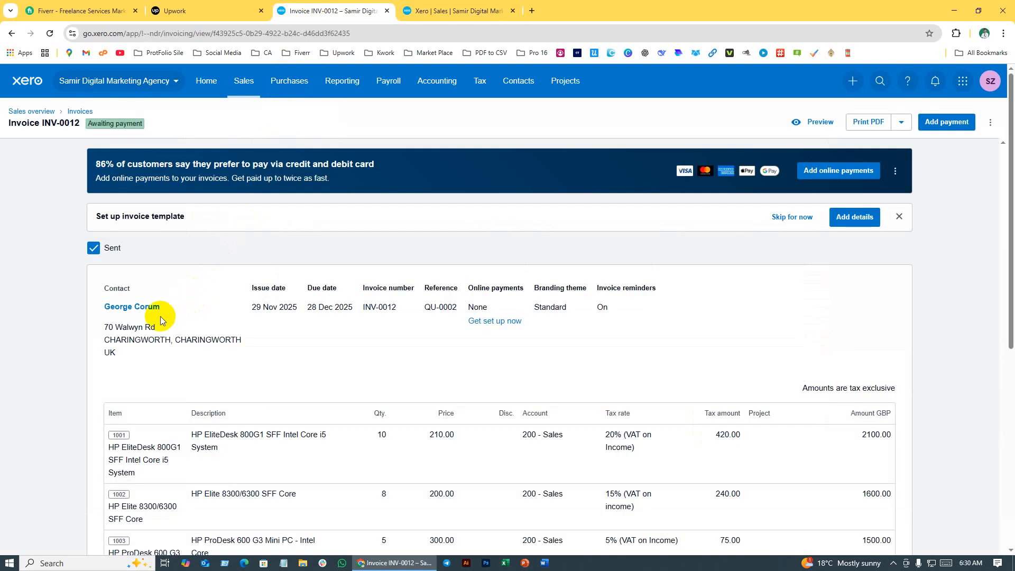
left_click(452, 11)
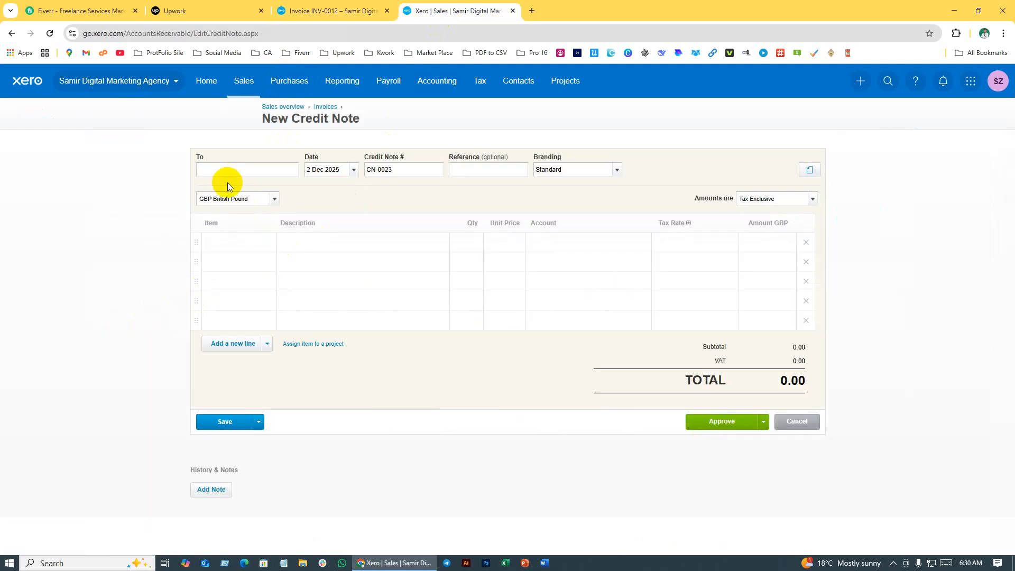
type("g")
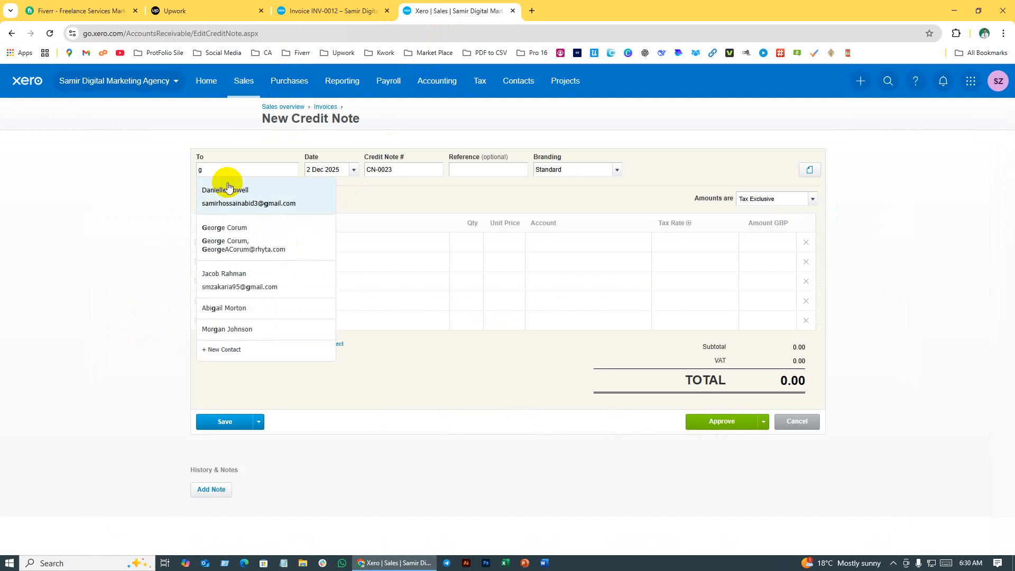
left_click(230, 233)
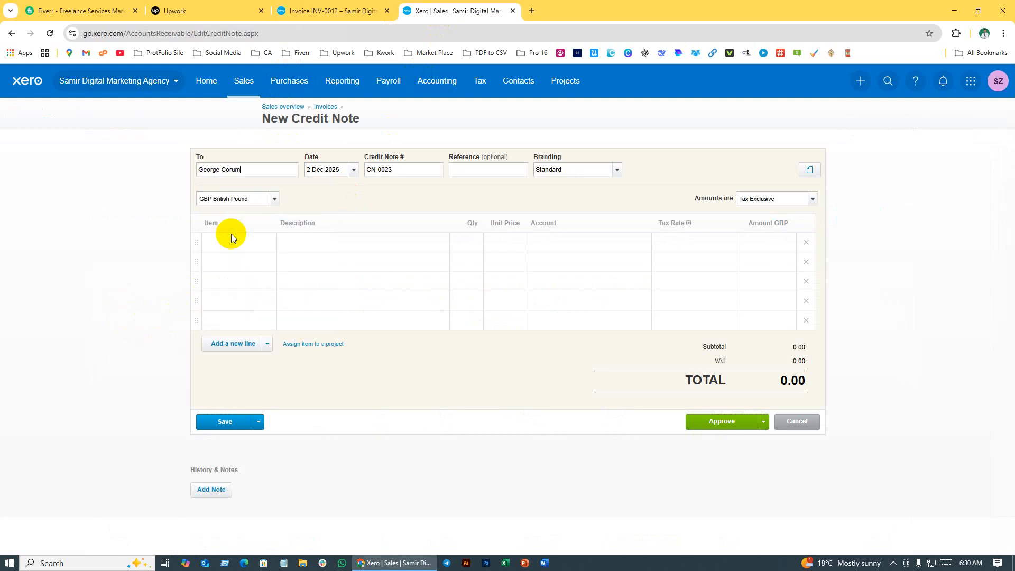
Check the dates and payment on invoice INV-0012 and set the credit note's date to 30 Jan 2026
left_click(333, 10)
scroll(544, 272, "down", 6)
scroll(455, 249, "up", 4)
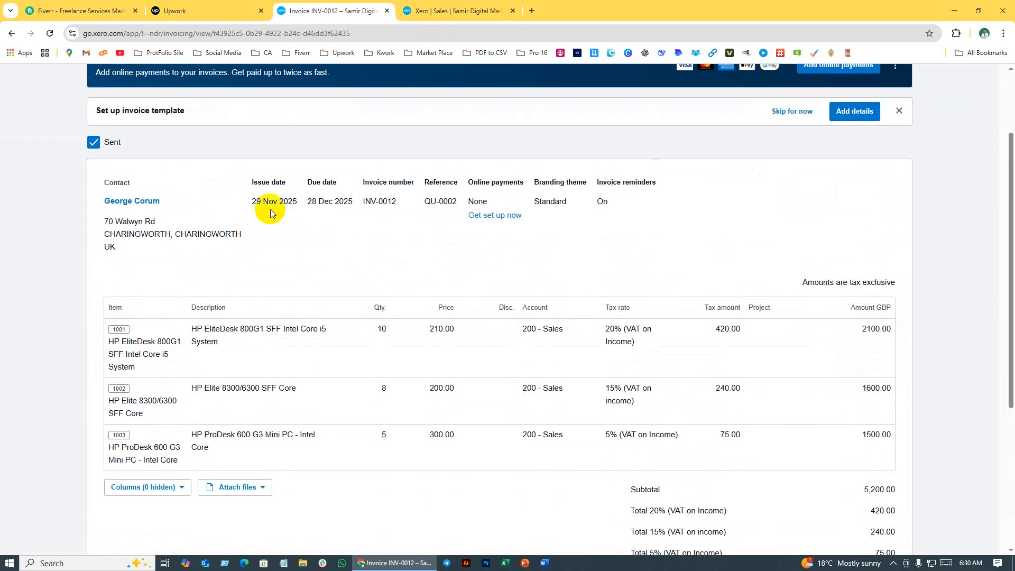
scroll(271, 212, "down", 5)
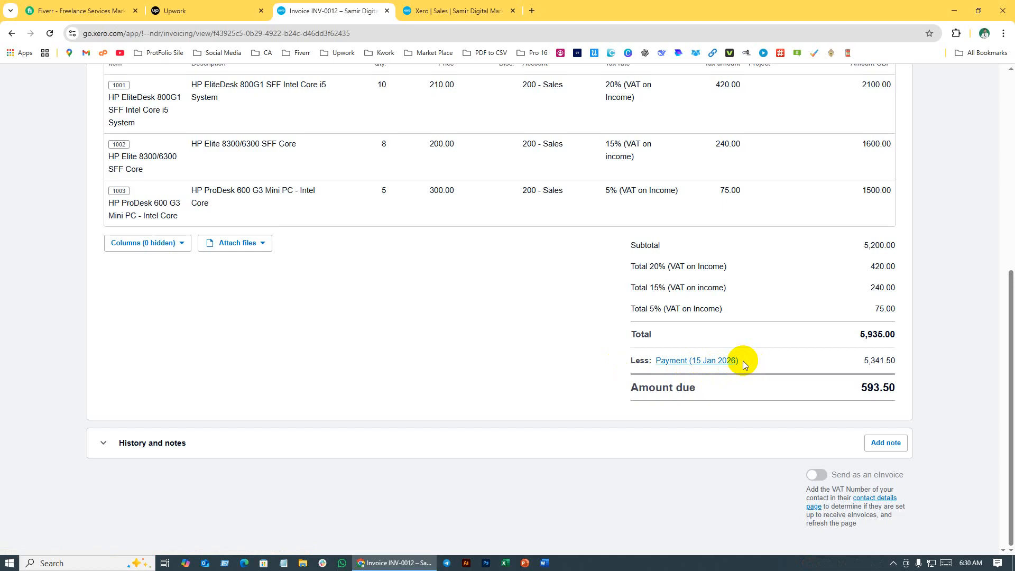
scroll(557, 328, "up", 7)
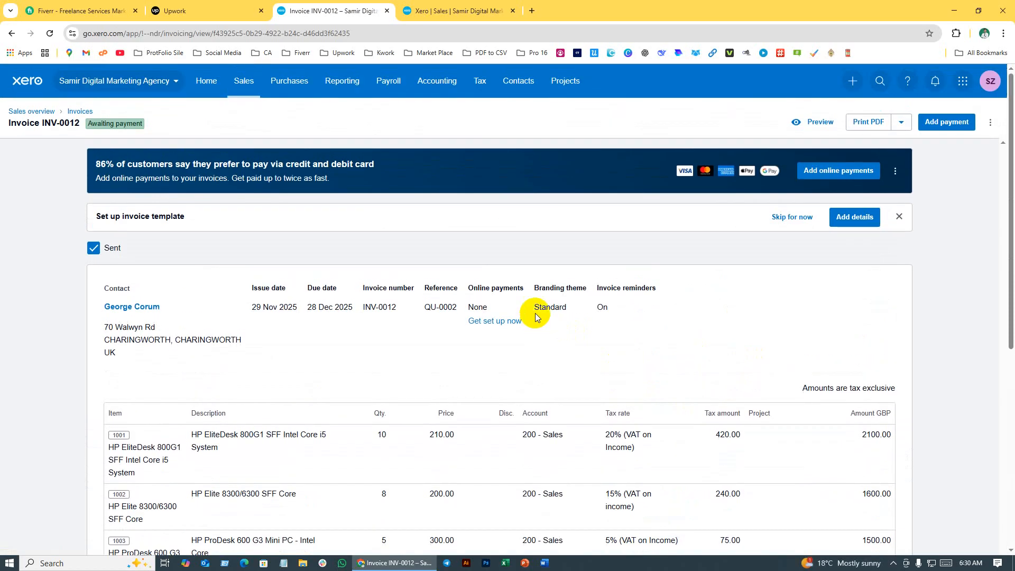
left_click(458, 12)
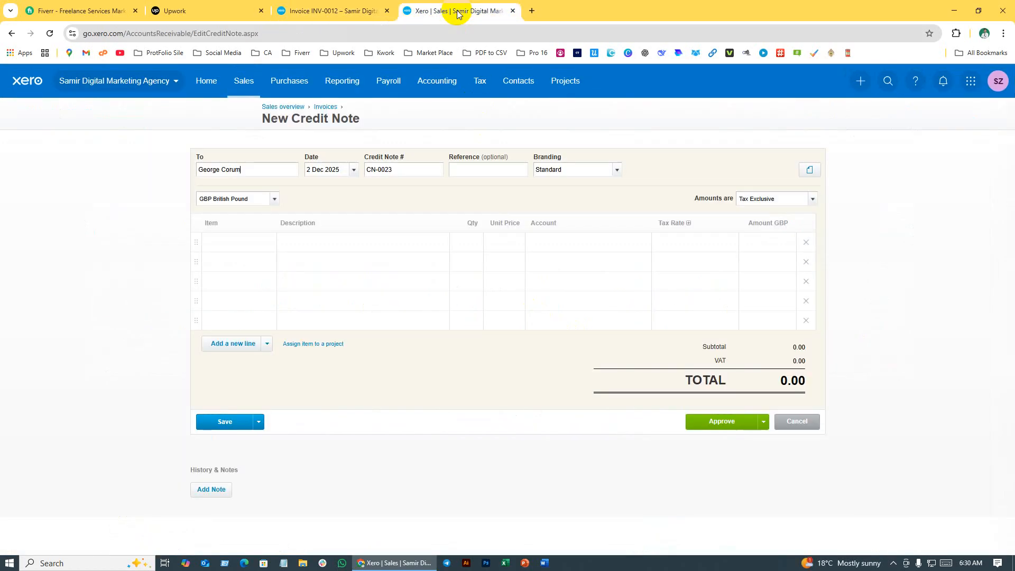
left_click(352, 170)
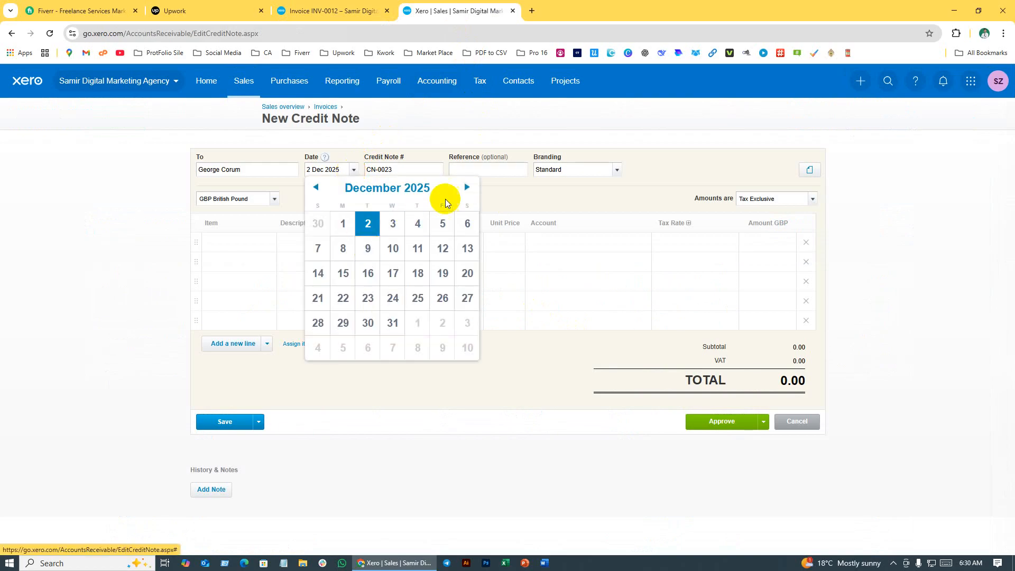
left_click(466, 188)
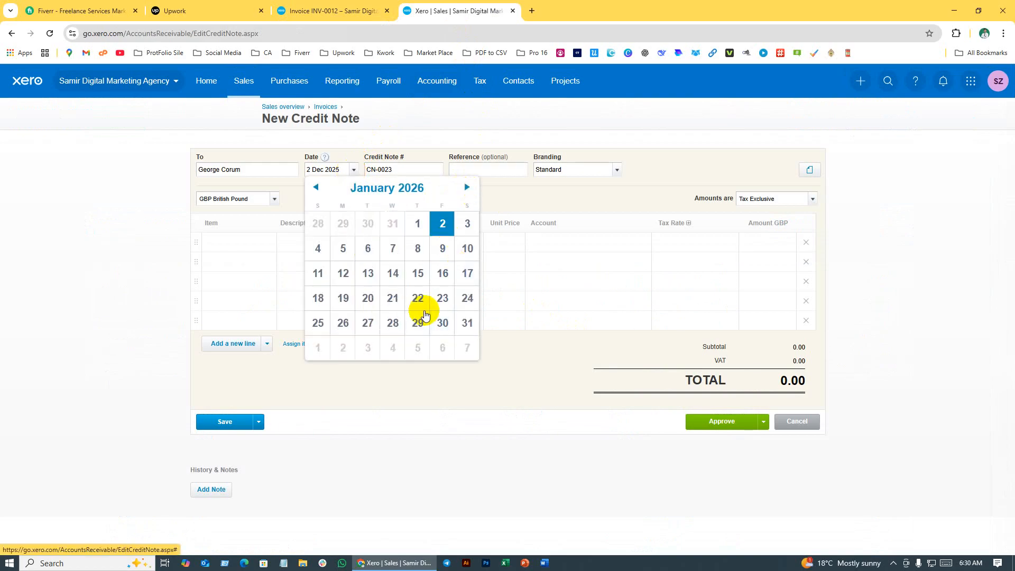
left_click(443, 322)
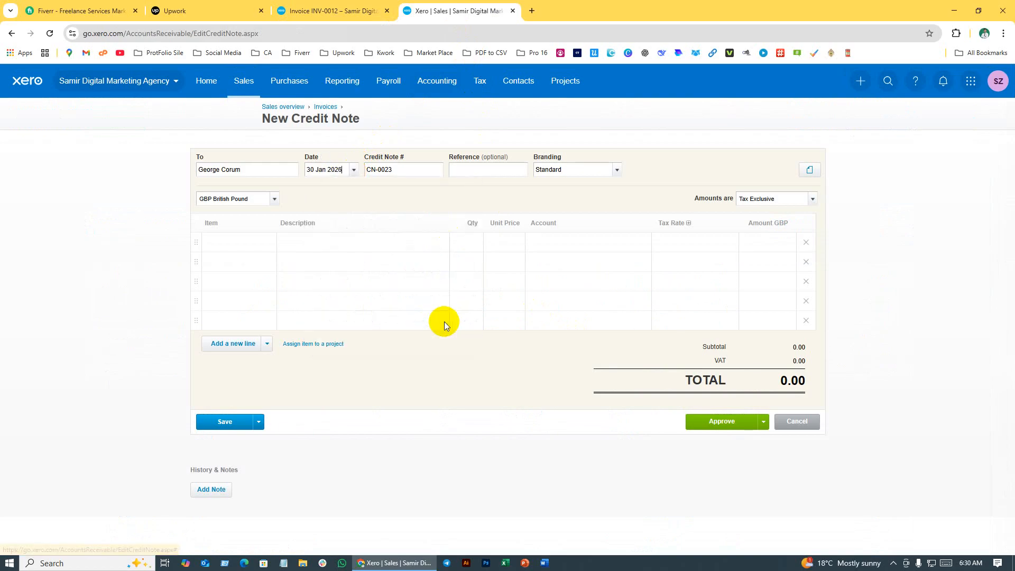
Describe the credit note's first line as "Bad Debts" with a quantity of 1
left_click(309, 242)
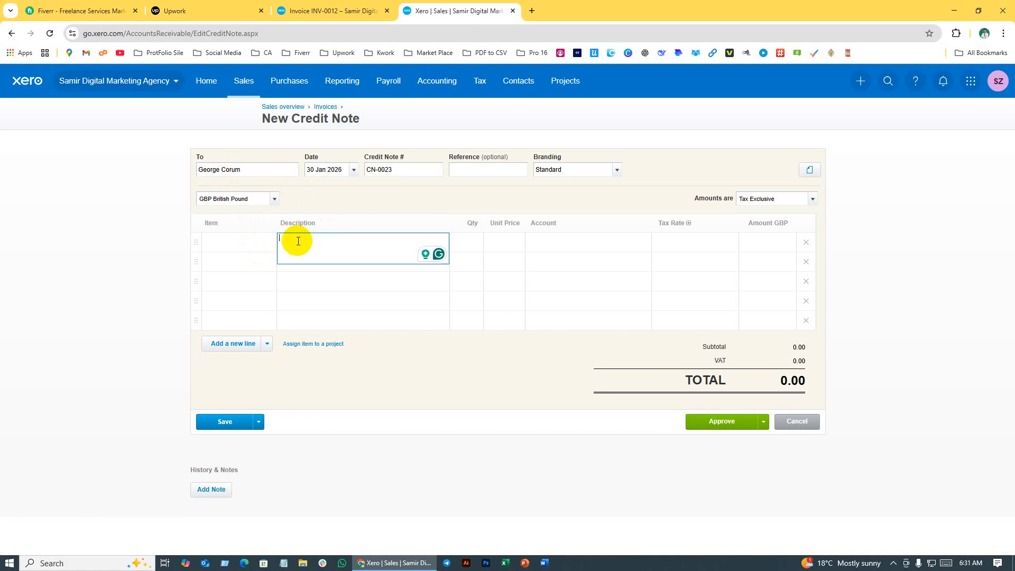
type("Bad Debts")
left_click(472, 248)
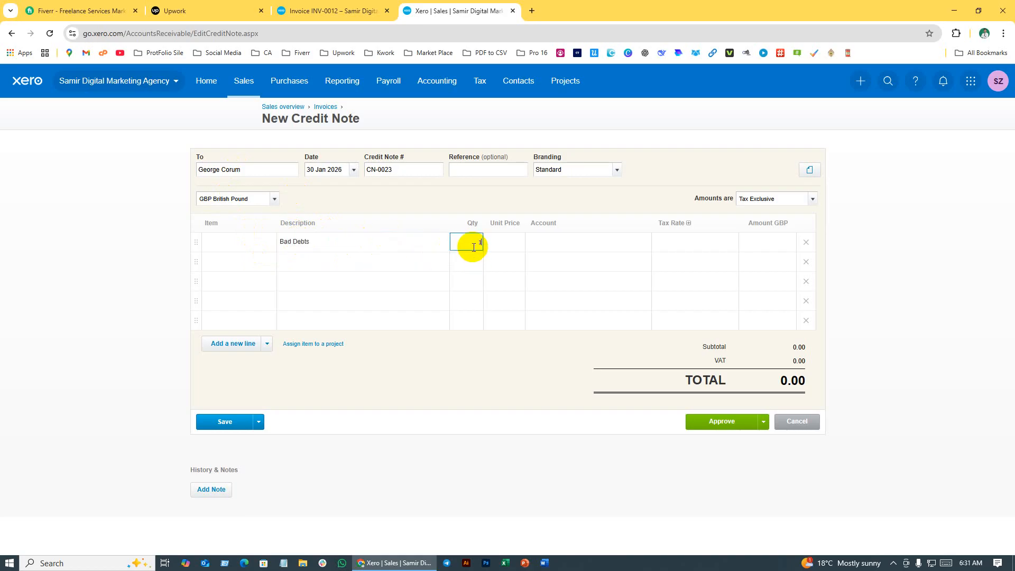
type("1")
Check the amount due on invoice INV-0012 and set the Bad Debts line's unit price to 593.50
left_click(497, 246)
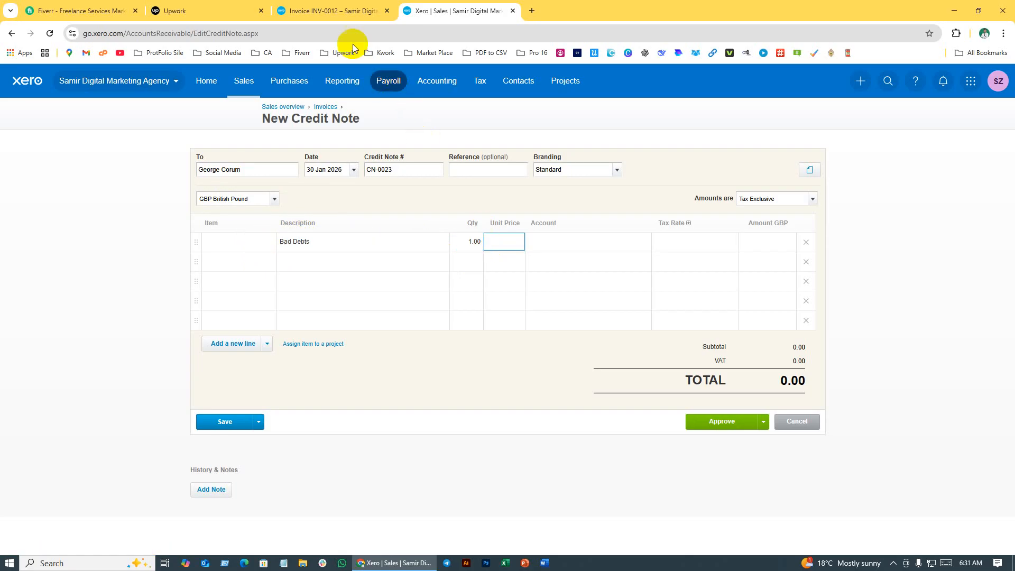
left_click(334, 12)
scroll(627, 237, "down", 6)
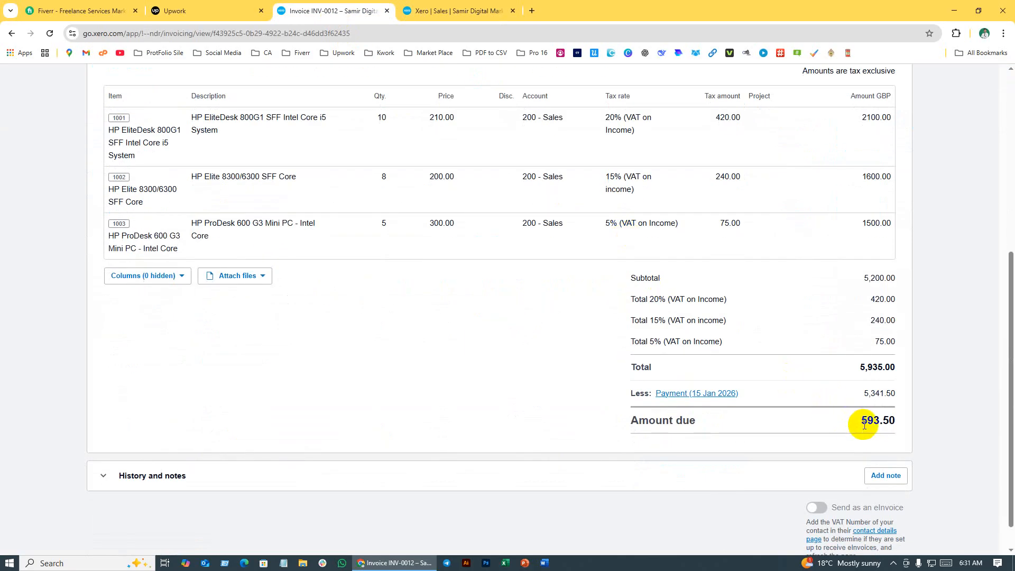
left_click(447, 12)
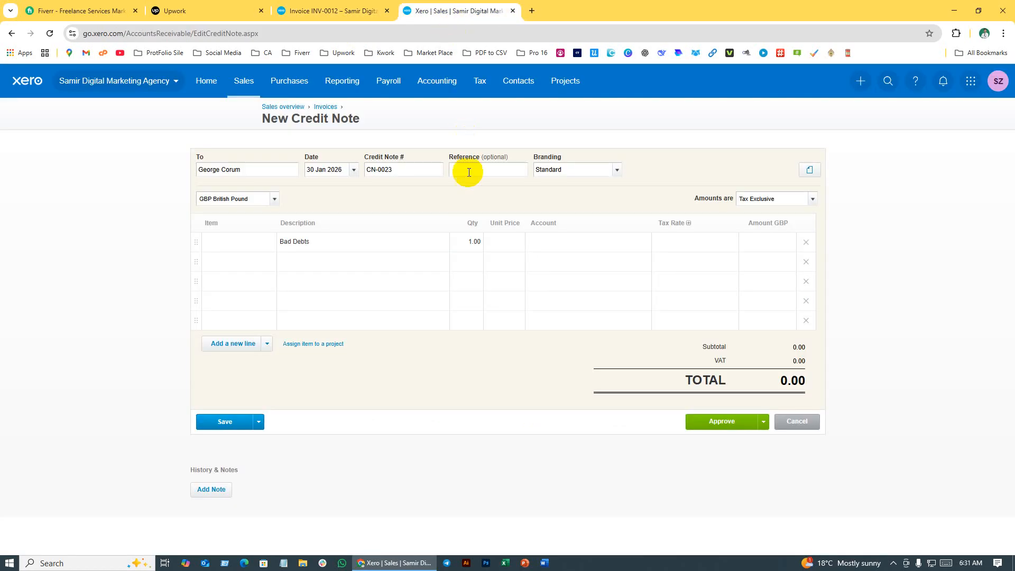
left_click(513, 241)
type("593.")
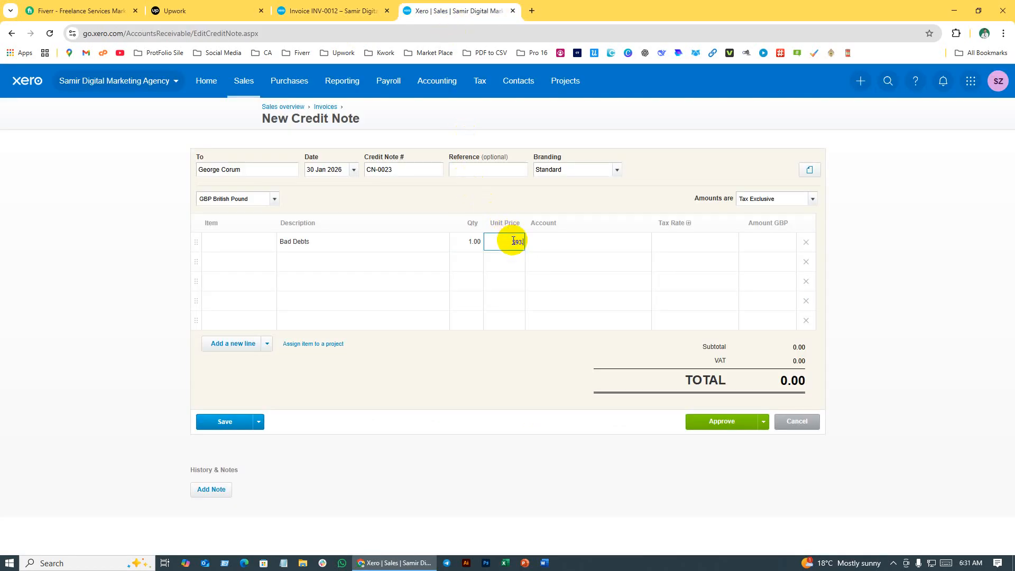
type("50")
Assign the Bad Debts line to account 301 - Bad Debt Expense and set the credit note's amounts to No Tax
left_click(567, 245)
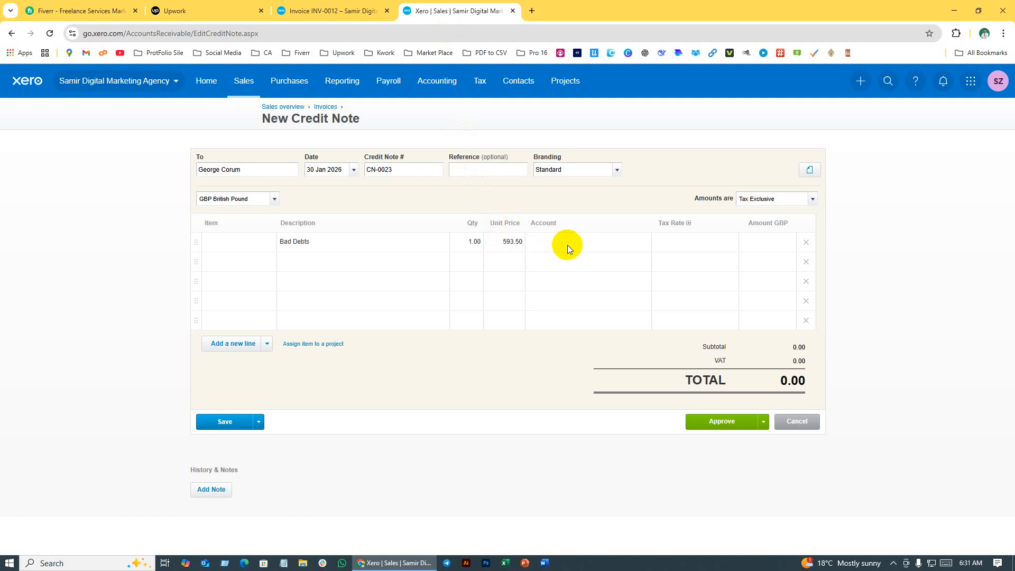
left_click(644, 247)
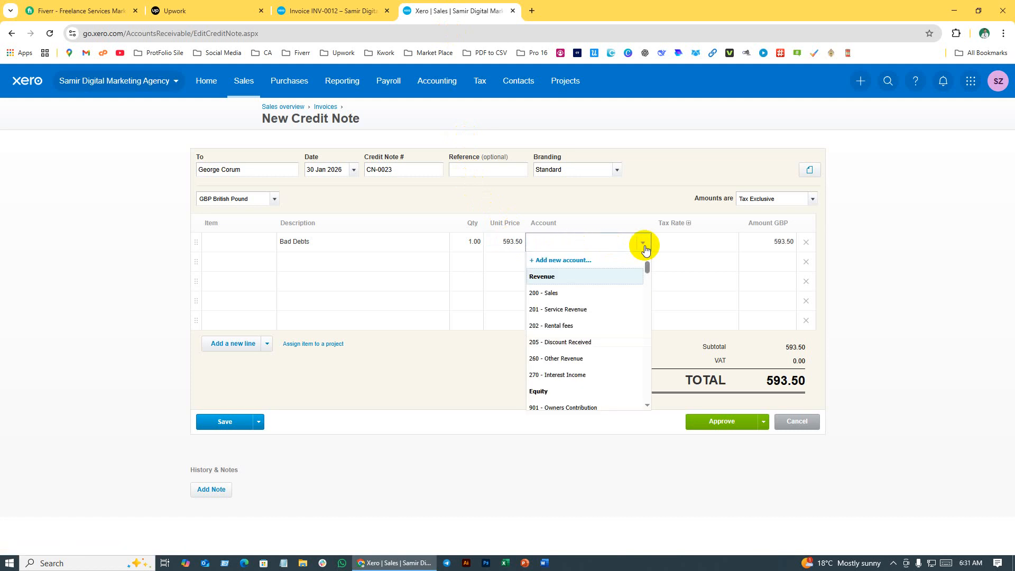
type("bad")
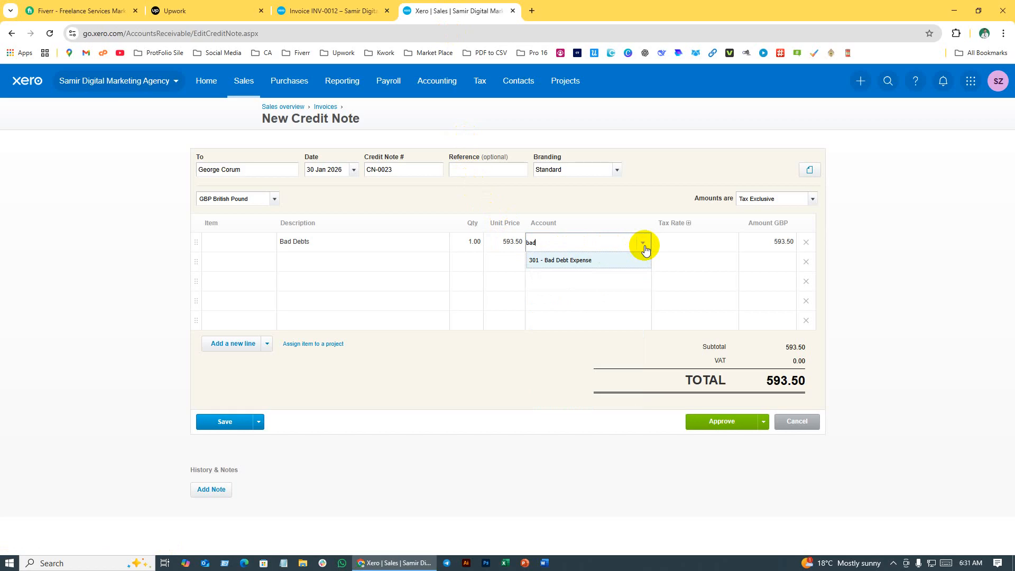
left_click(616, 260)
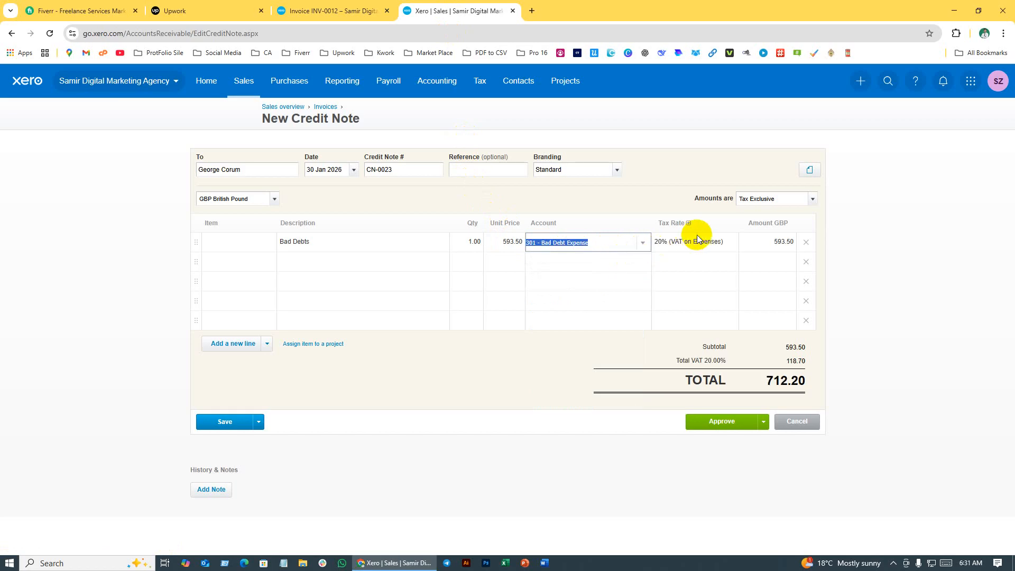
left_click(809, 199)
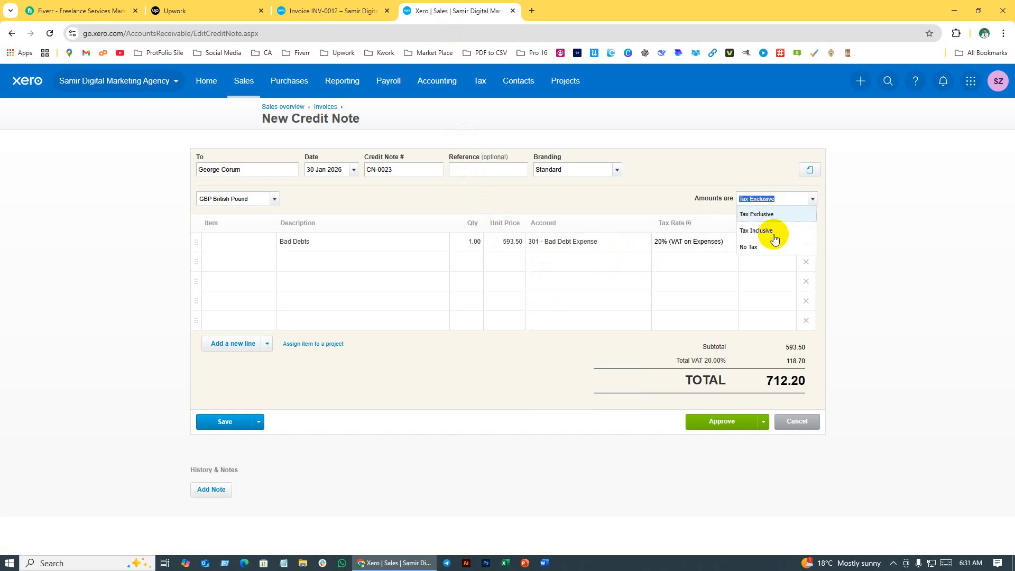
left_click(761, 246)
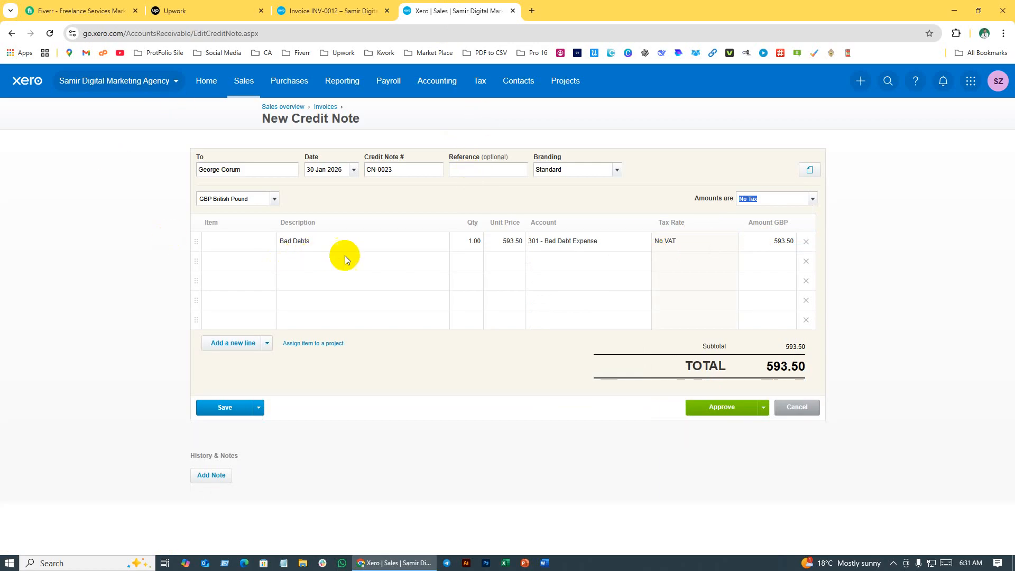
Remove the four empty lines below the Bad Debts line of the credit note
left_click(806, 261)
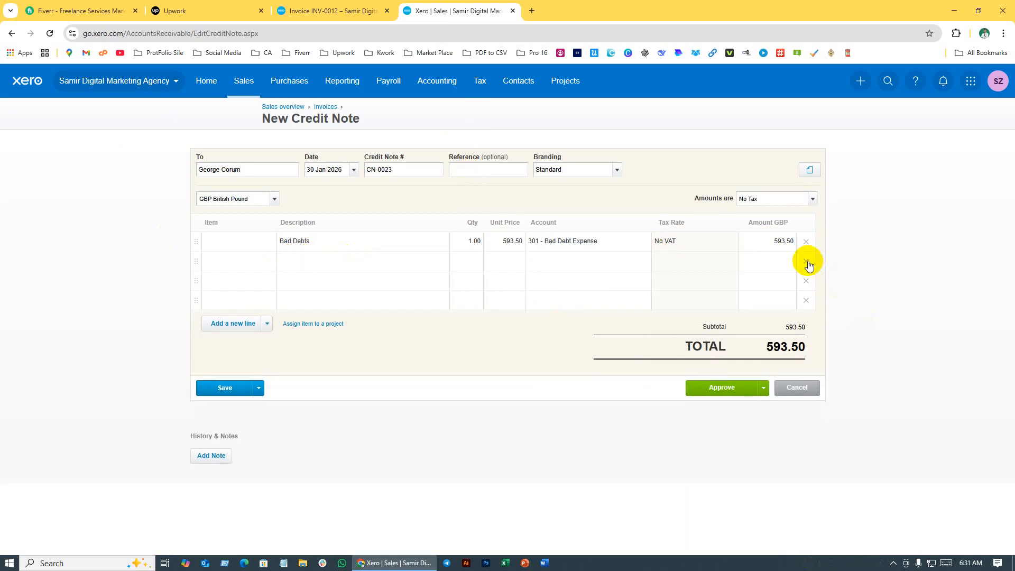
left_click(806, 262)
left_click(806, 261)
left_click(807, 262)
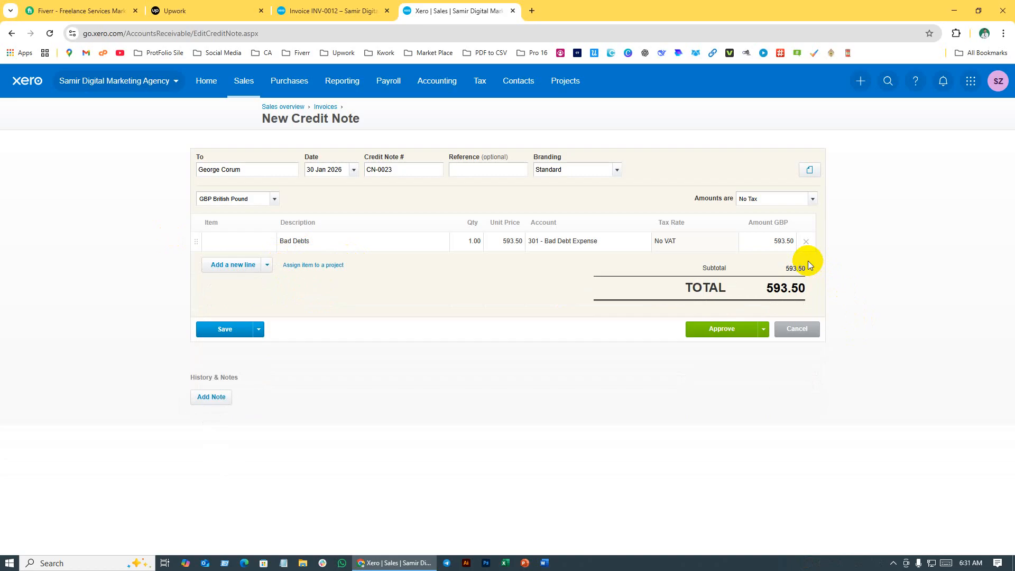
Approve the credit note and allocate 593.50 of its credit to invoice INV-0012
left_click(724, 334)
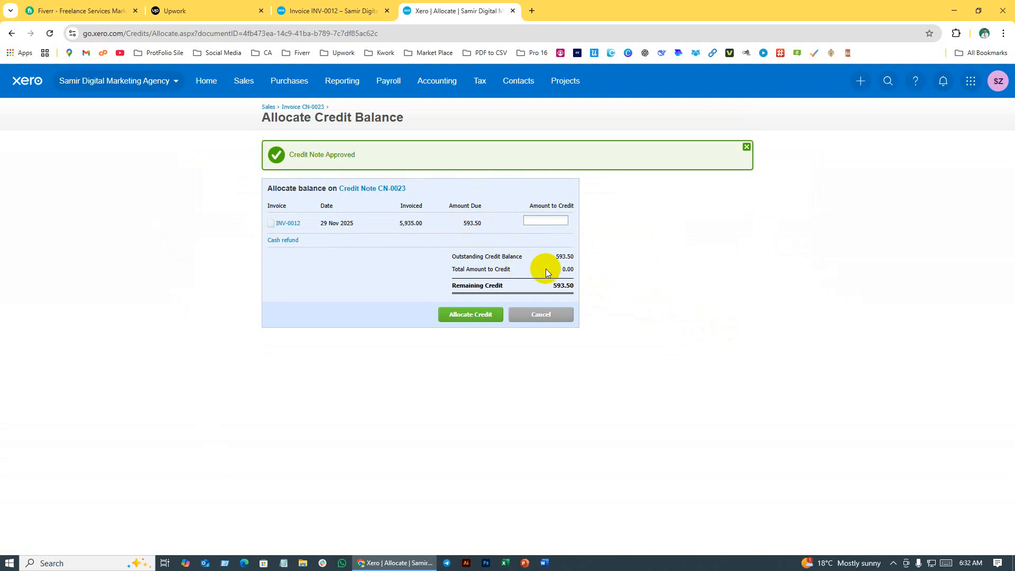
left_click(546, 220)
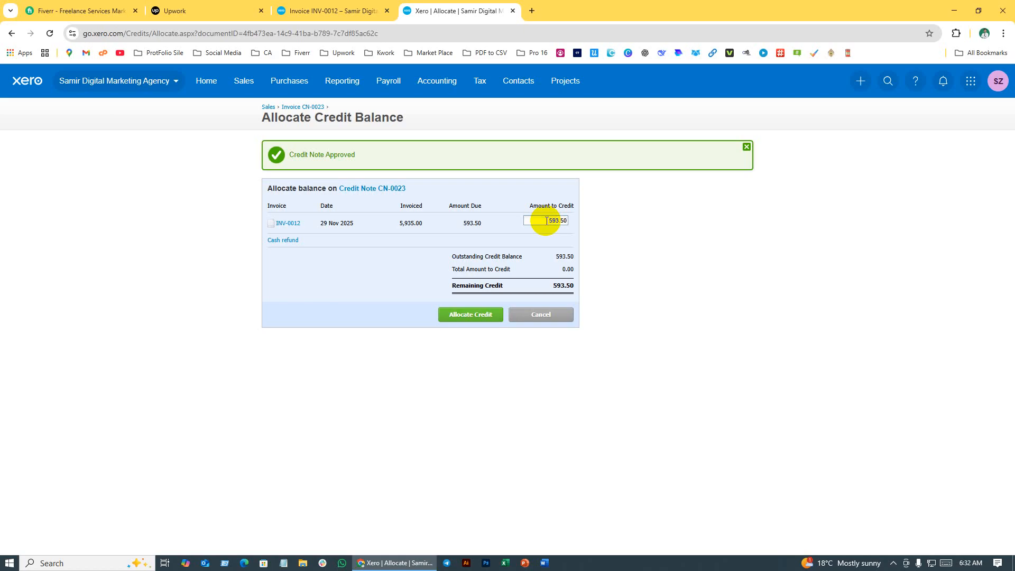
left_click(470, 318)
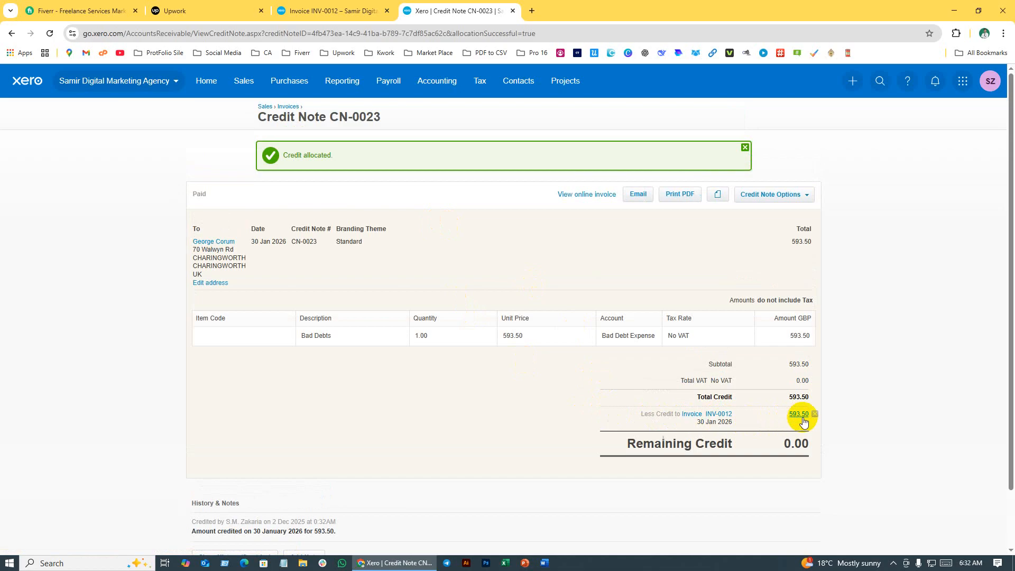
Review invoice INV-0012's status, credit note deduction and amount due in its own browser tab
left_click(327, 11)
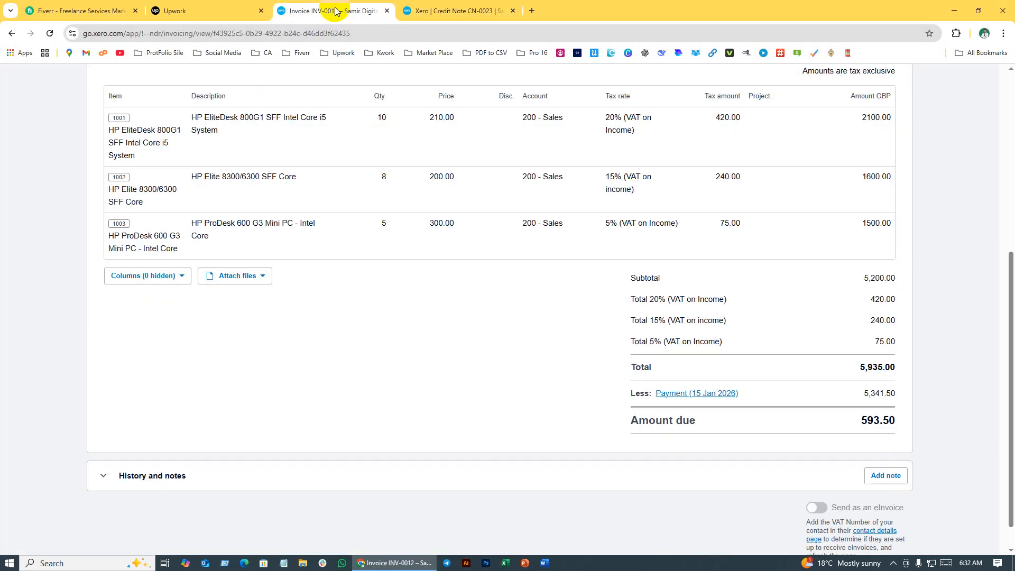
scroll(372, 315, "up", 6)
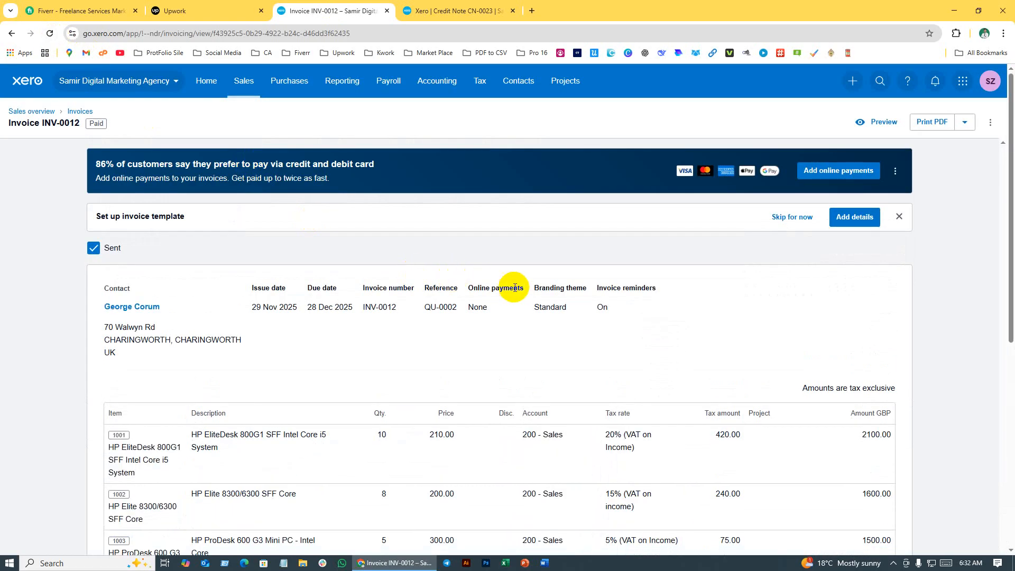
scroll(515, 289, "down", 7)
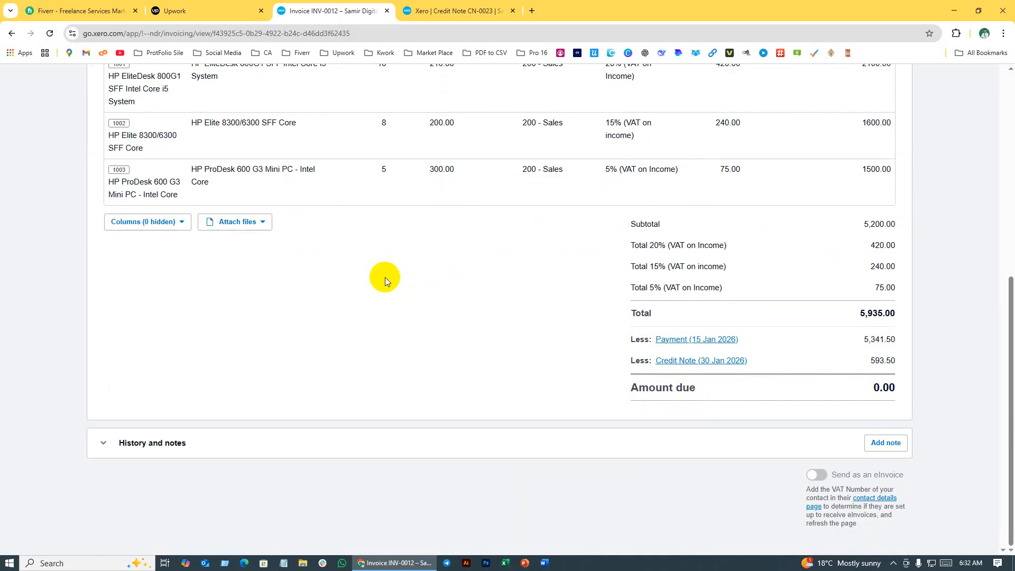
scroll(385, 277, "up", 7)
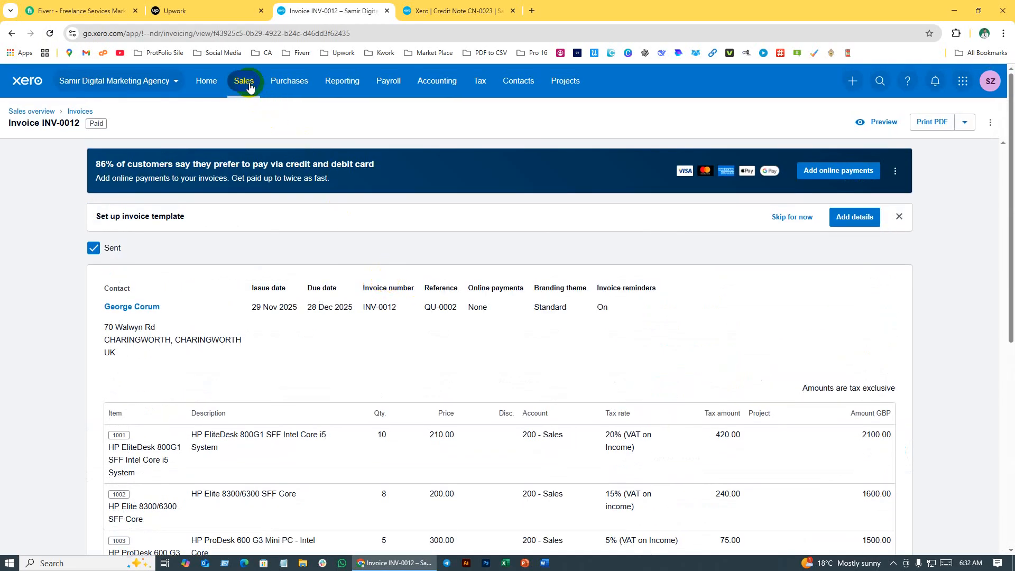
Return to the invoice list and compare the invoices awaiting payment with the paid ones
left_click(78, 114)
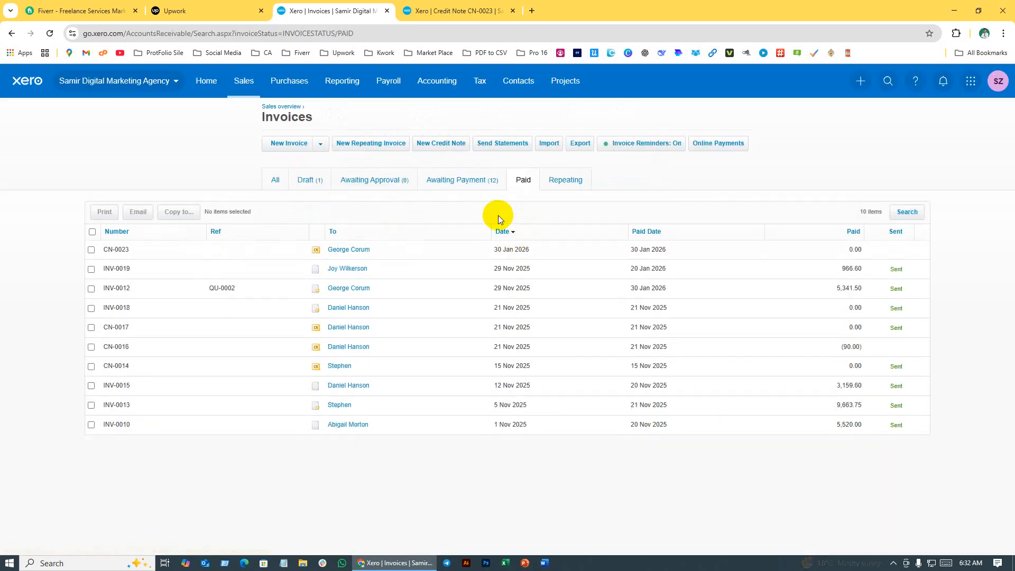
left_click(458, 185)
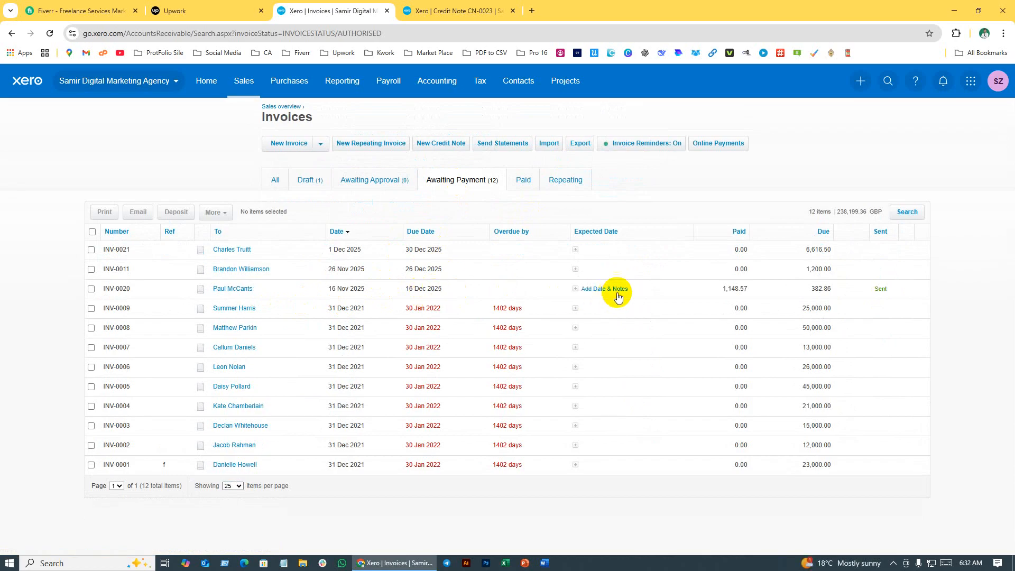
left_click(524, 180)
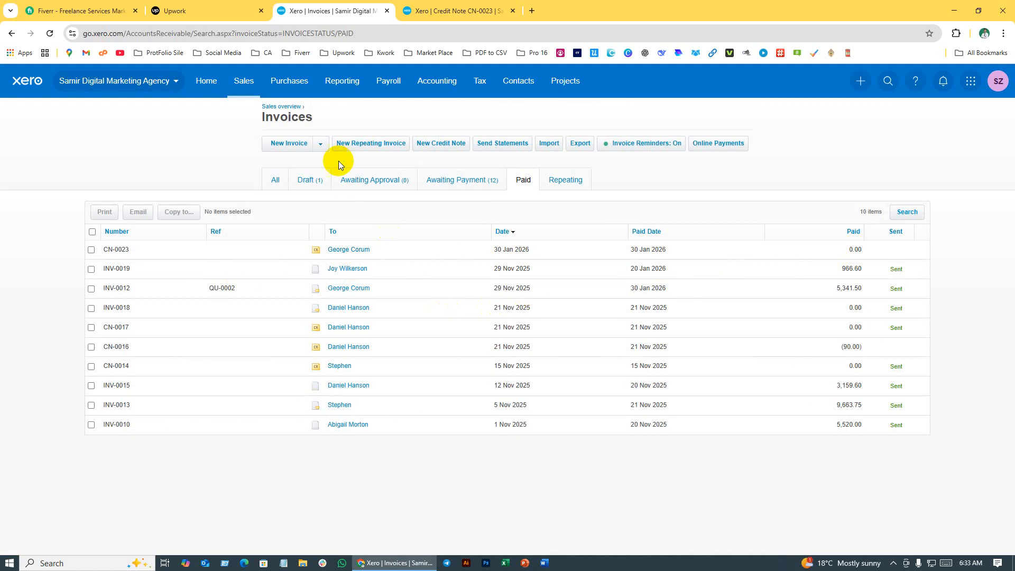
Open the list of all reports and remove Profit and Loss from the favourites
left_click(342, 78)
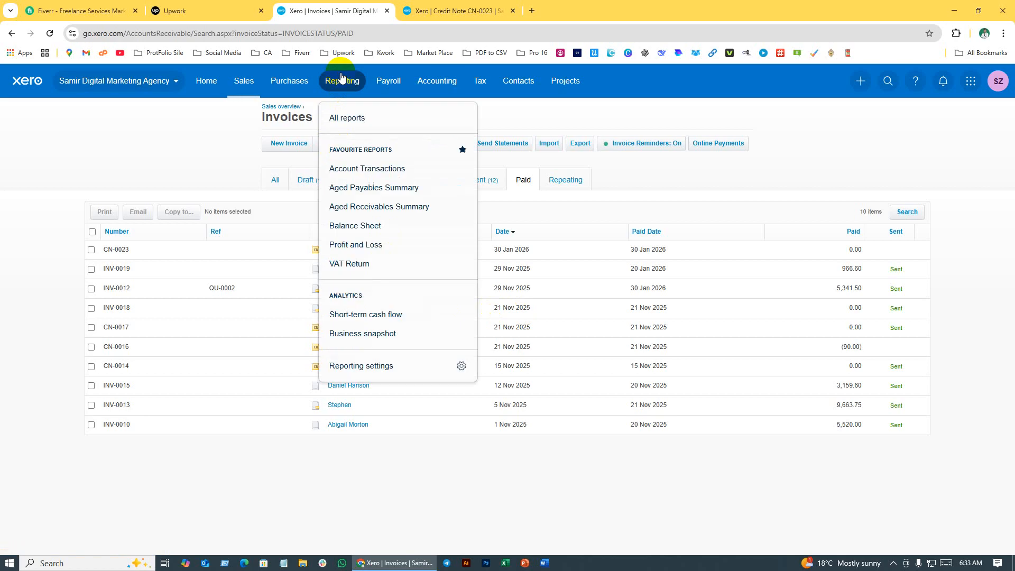
left_click(350, 116)
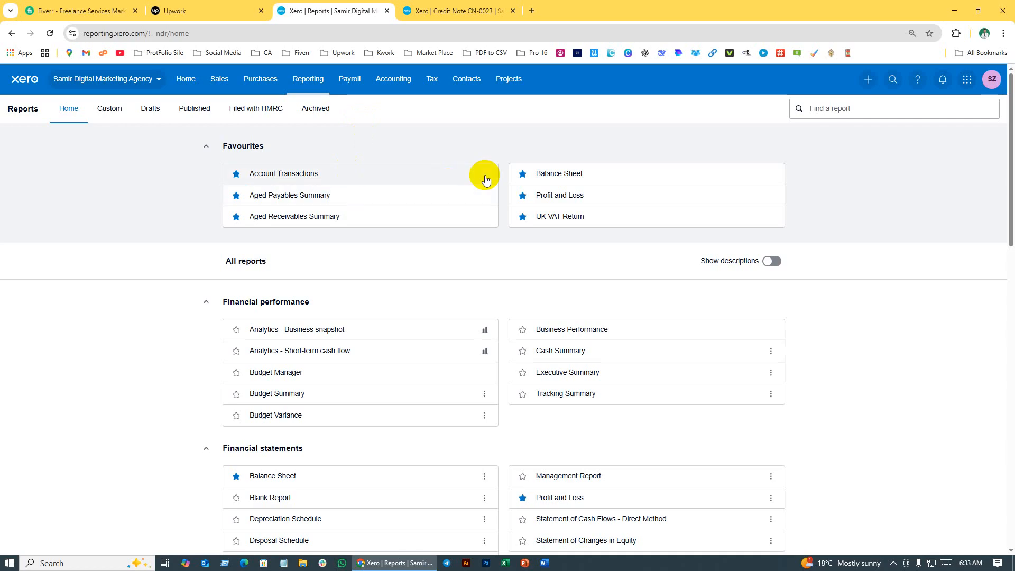
left_click(524, 196)
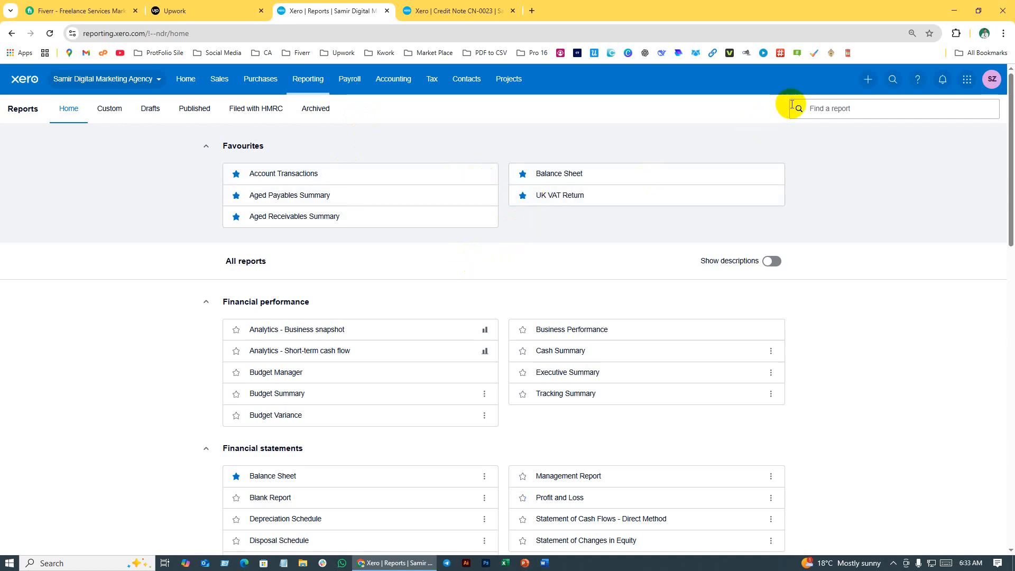
Search the reports for "prof" and open the Profit and Loss report, keeping its end date of 31 Mar 2026
left_click(840, 111)
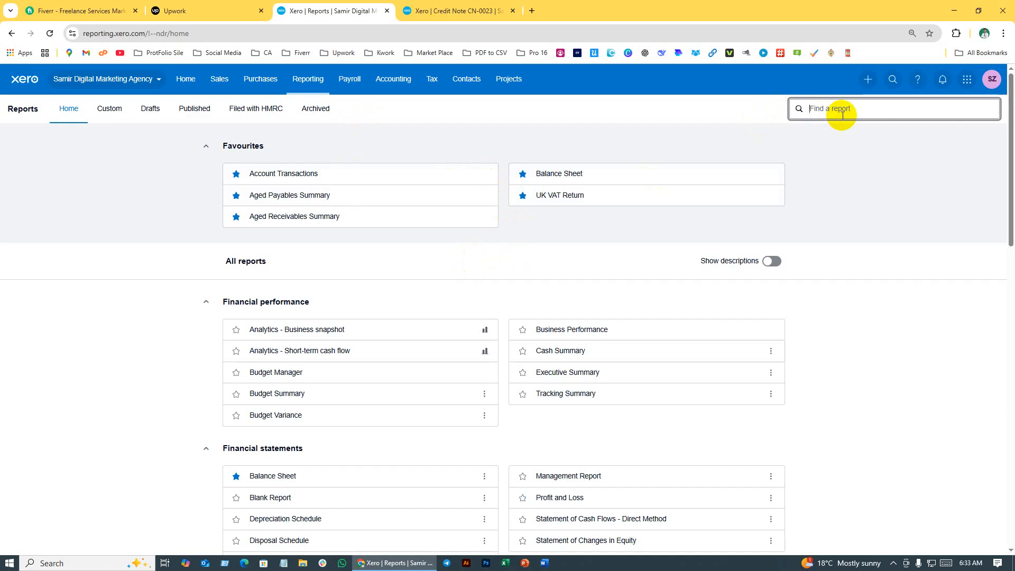
type("pro")
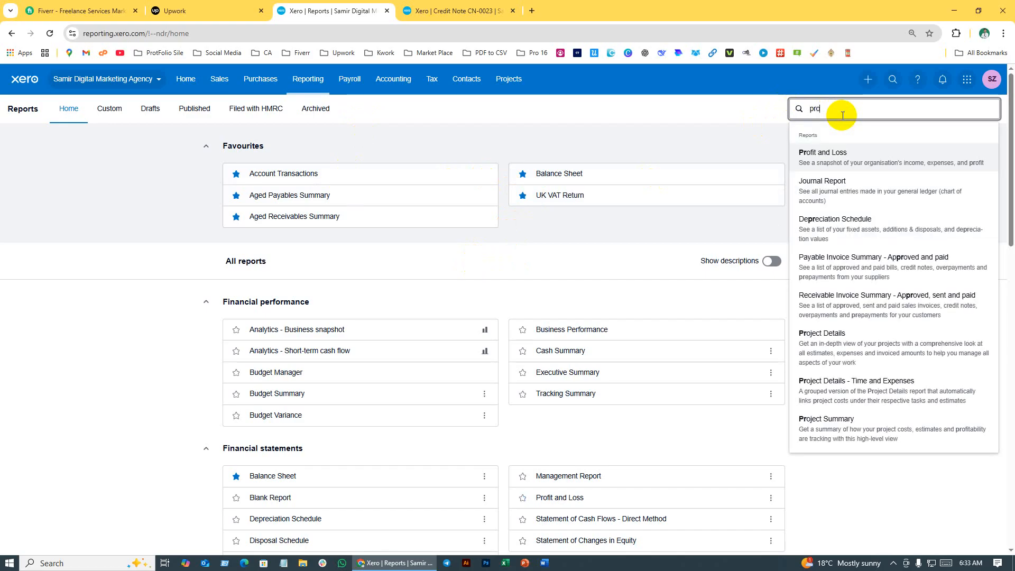
type("f")
left_click(832, 164)
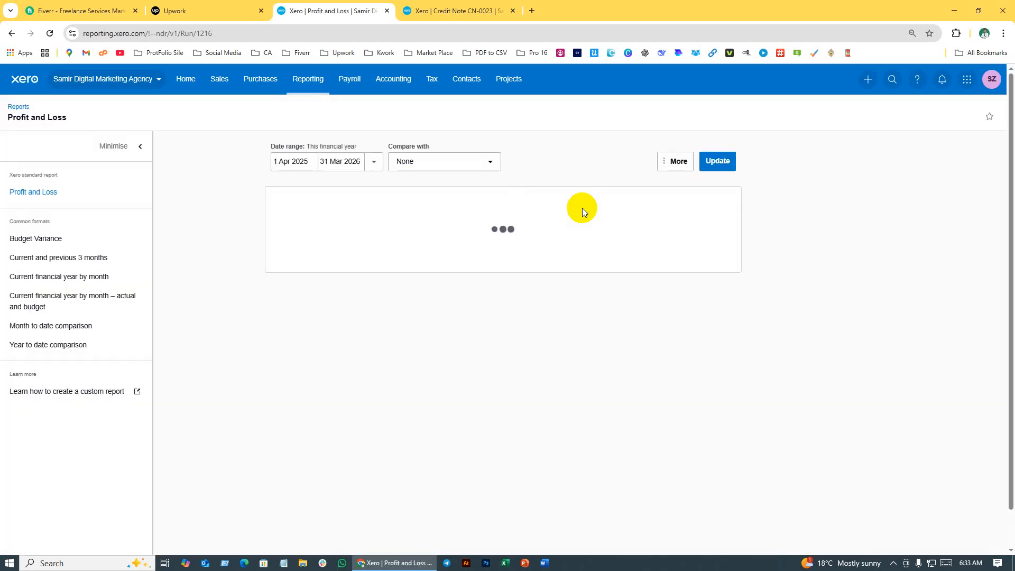
left_click(350, 161)
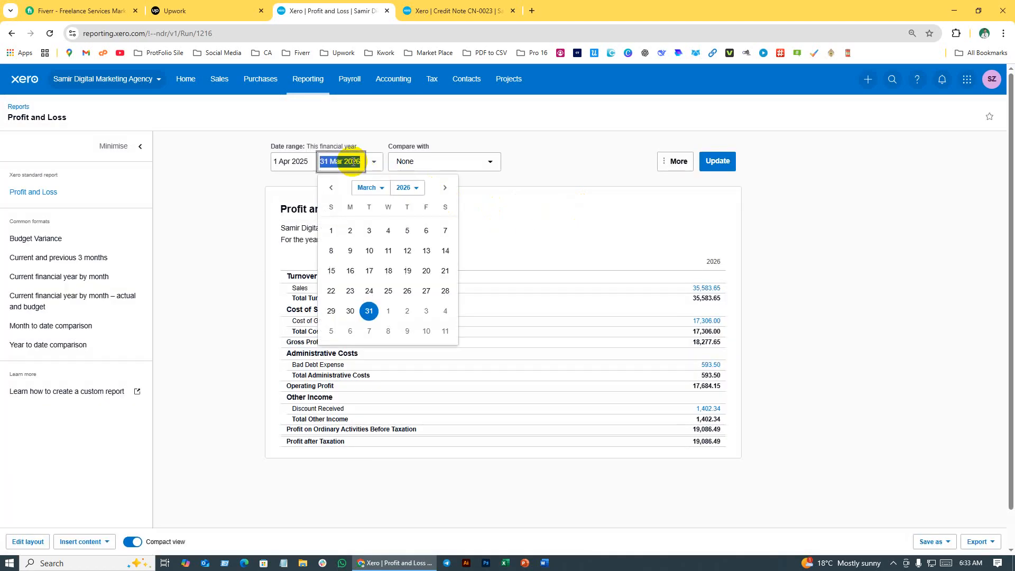
left_click(528, 161)
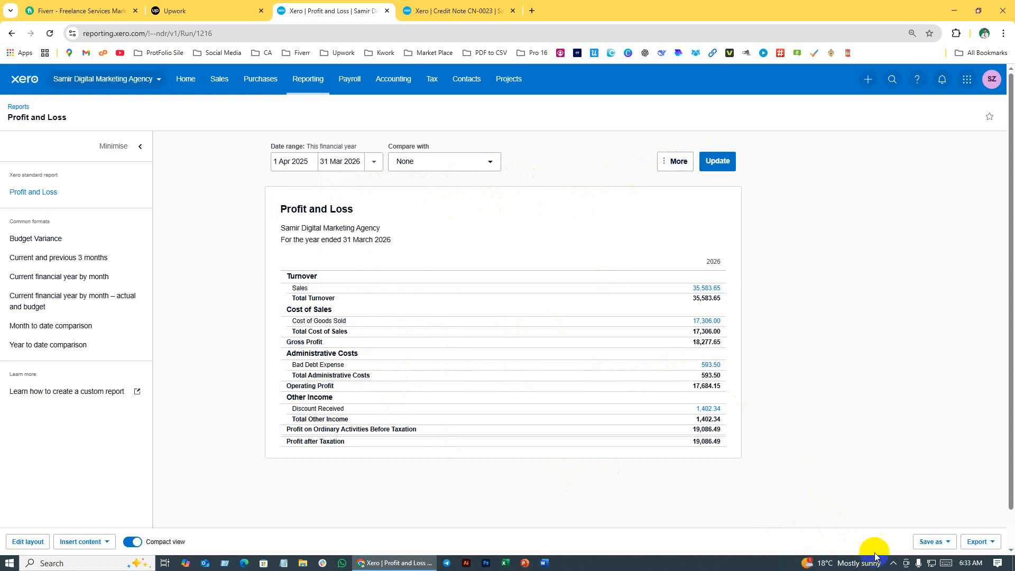
Outline the Bad Debt Expense row in red on a screen capture of the report and discard the capture
left_click(893, 563)
left_click(872, 524)
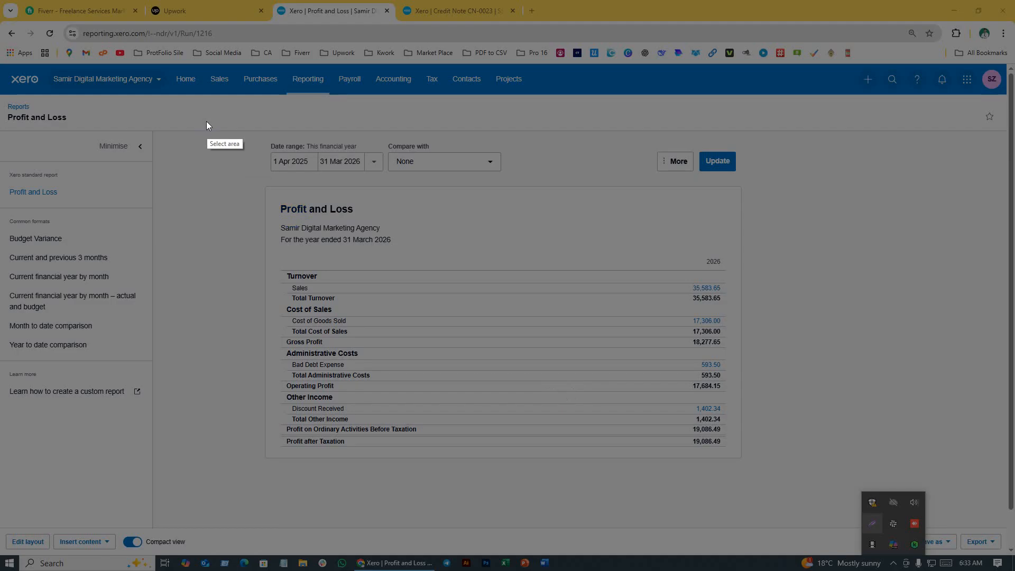
left_click_drag(206, 122, 767, 517)
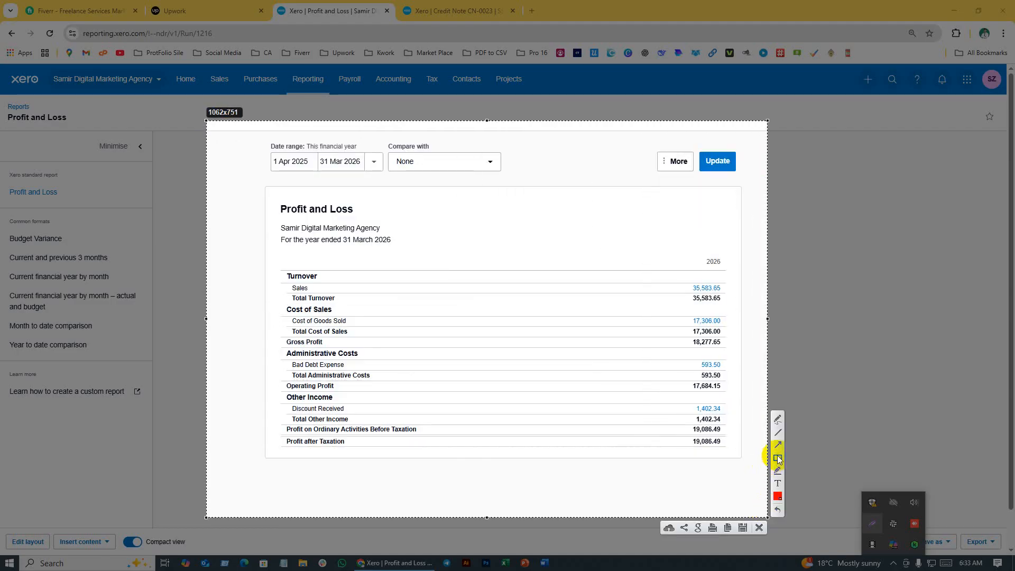
left_click(777, 458)
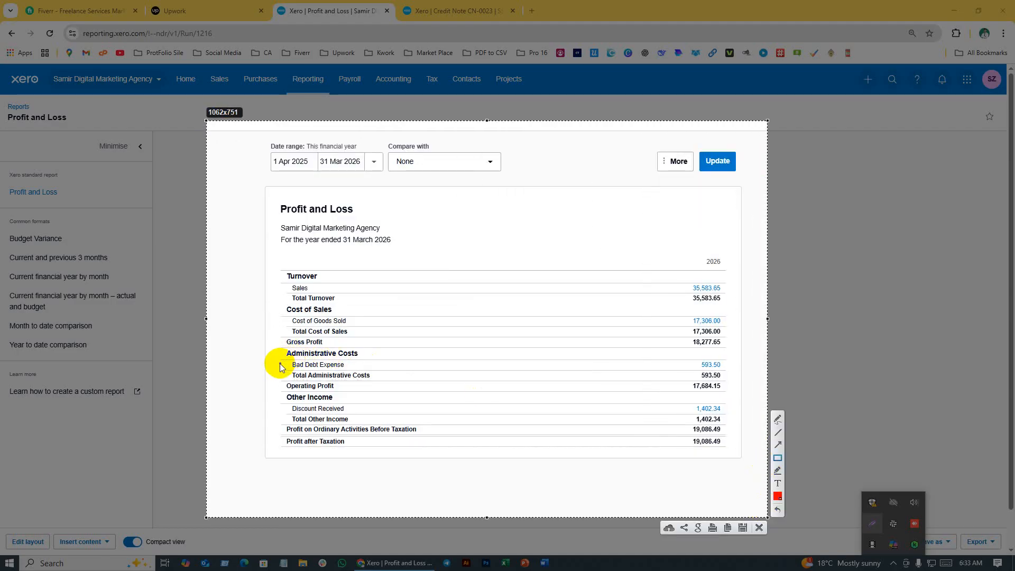
left_click_drag(279, 359, 733, 373)
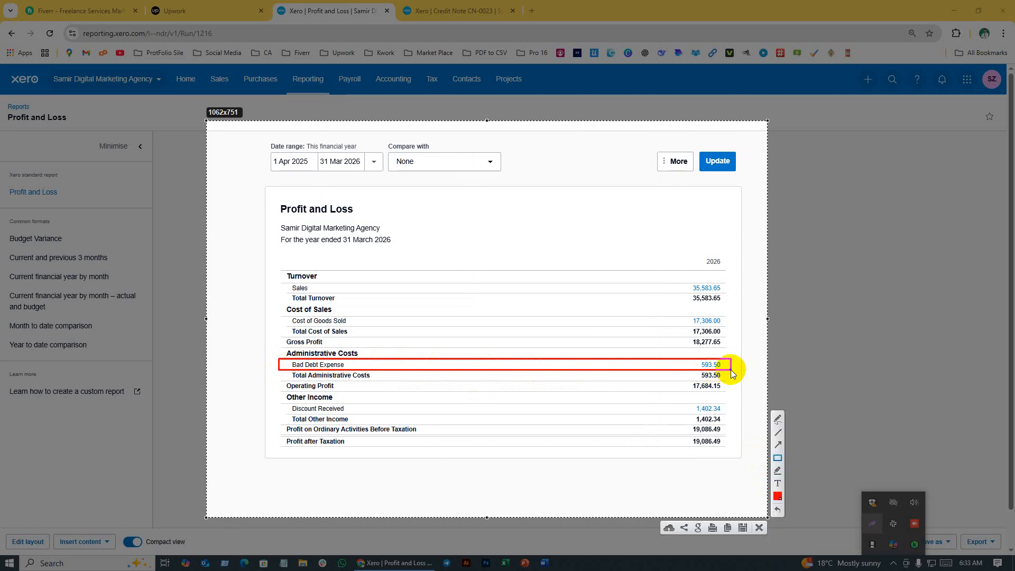
left_click(759, 527)
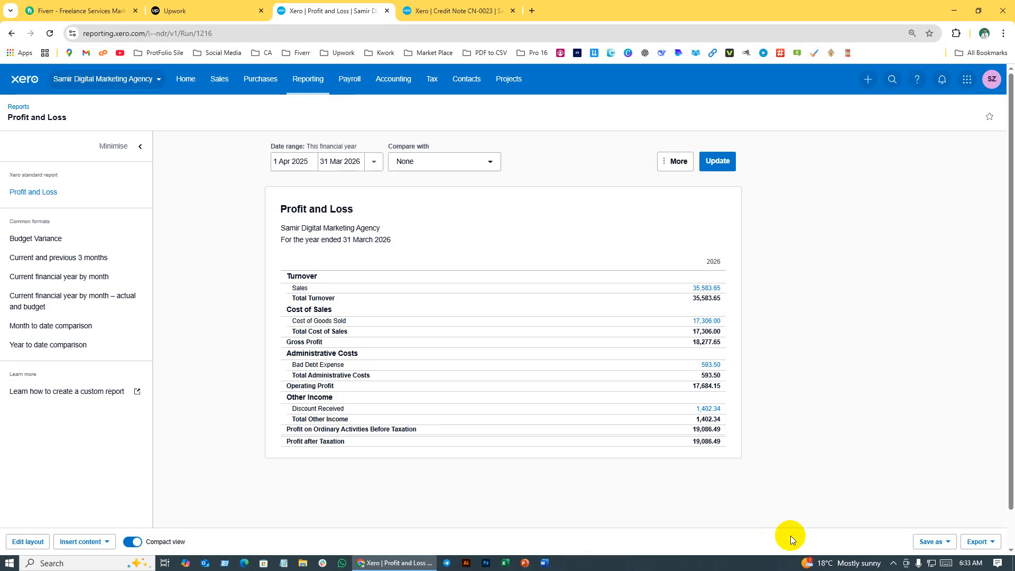
left_click(892, 563)
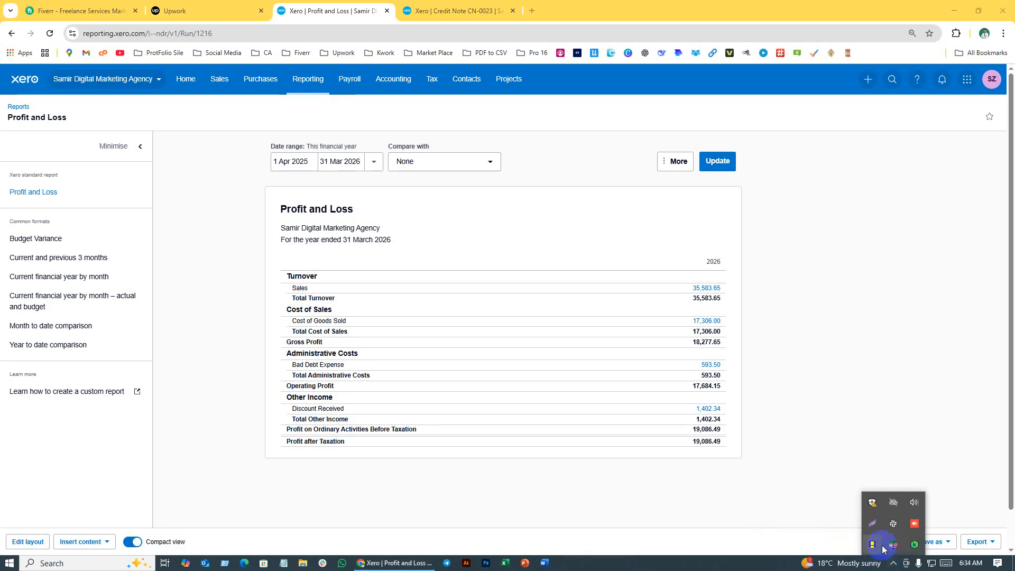